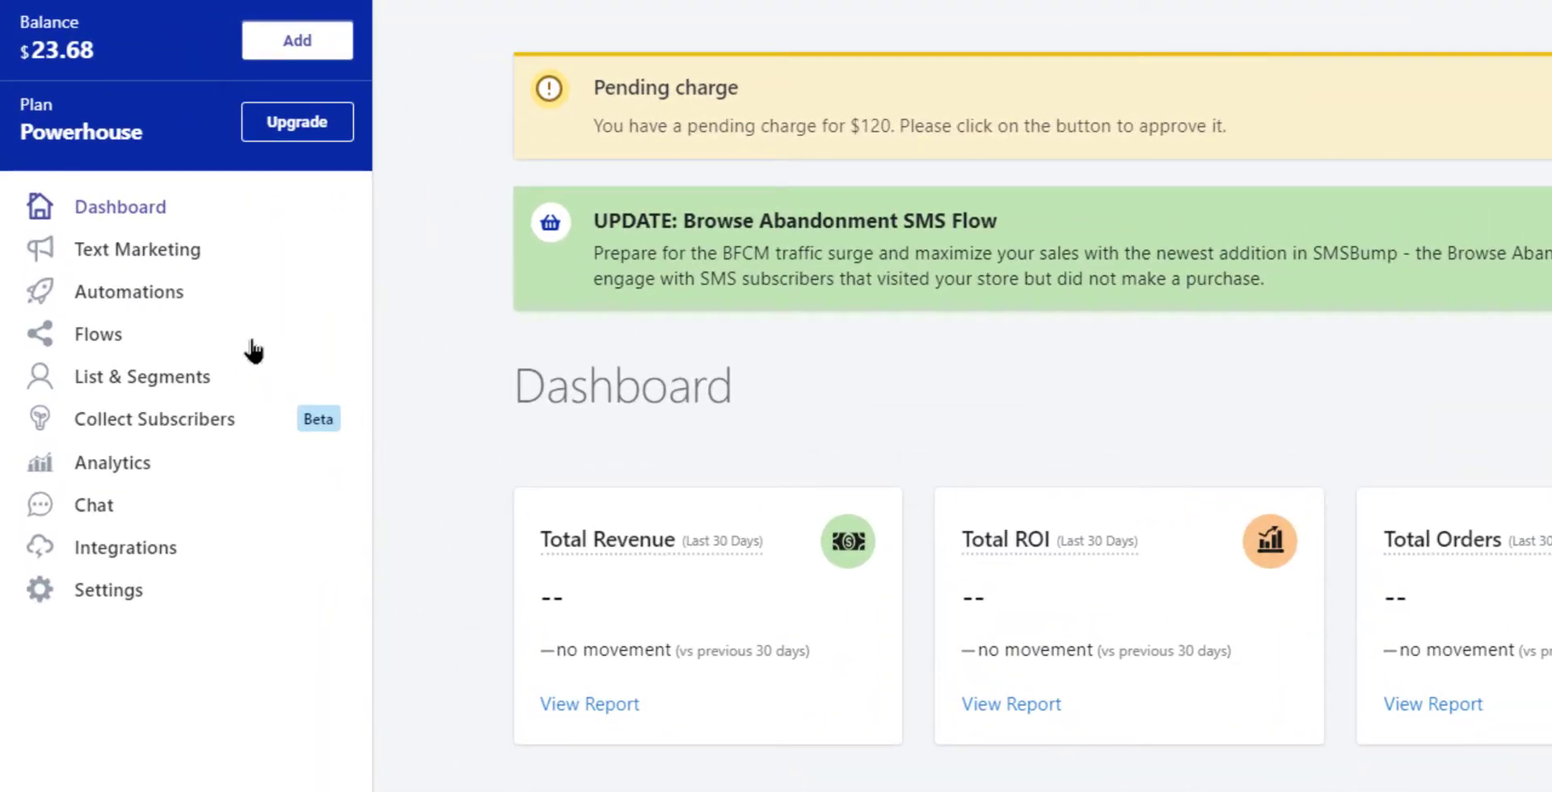
# Open the automations list and switch the Subscription Form - My Embed Form automation off and back on.
pyautogui.click(87, 252)
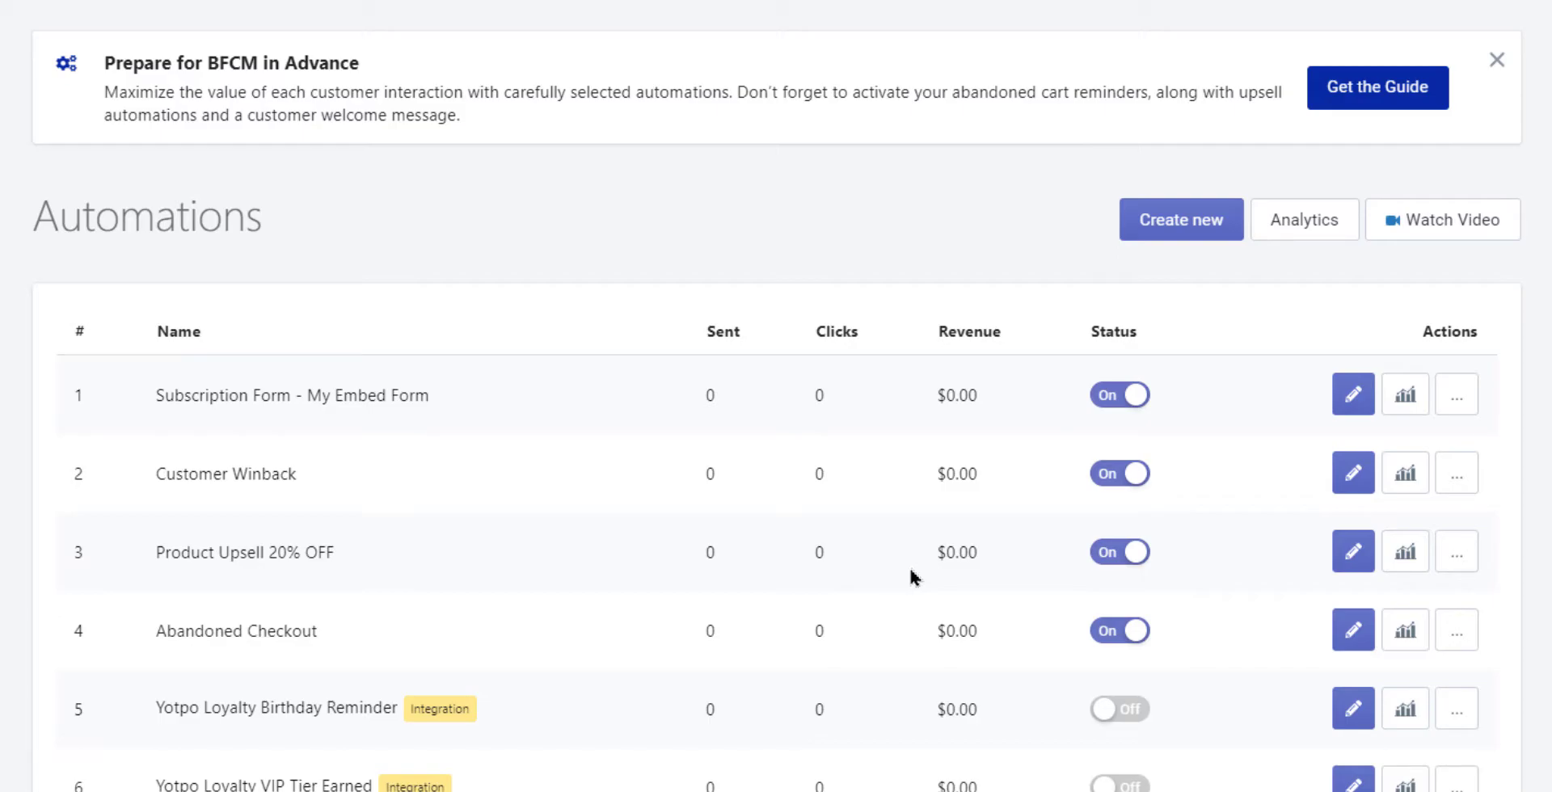
pyautogui.click(1115, 405)
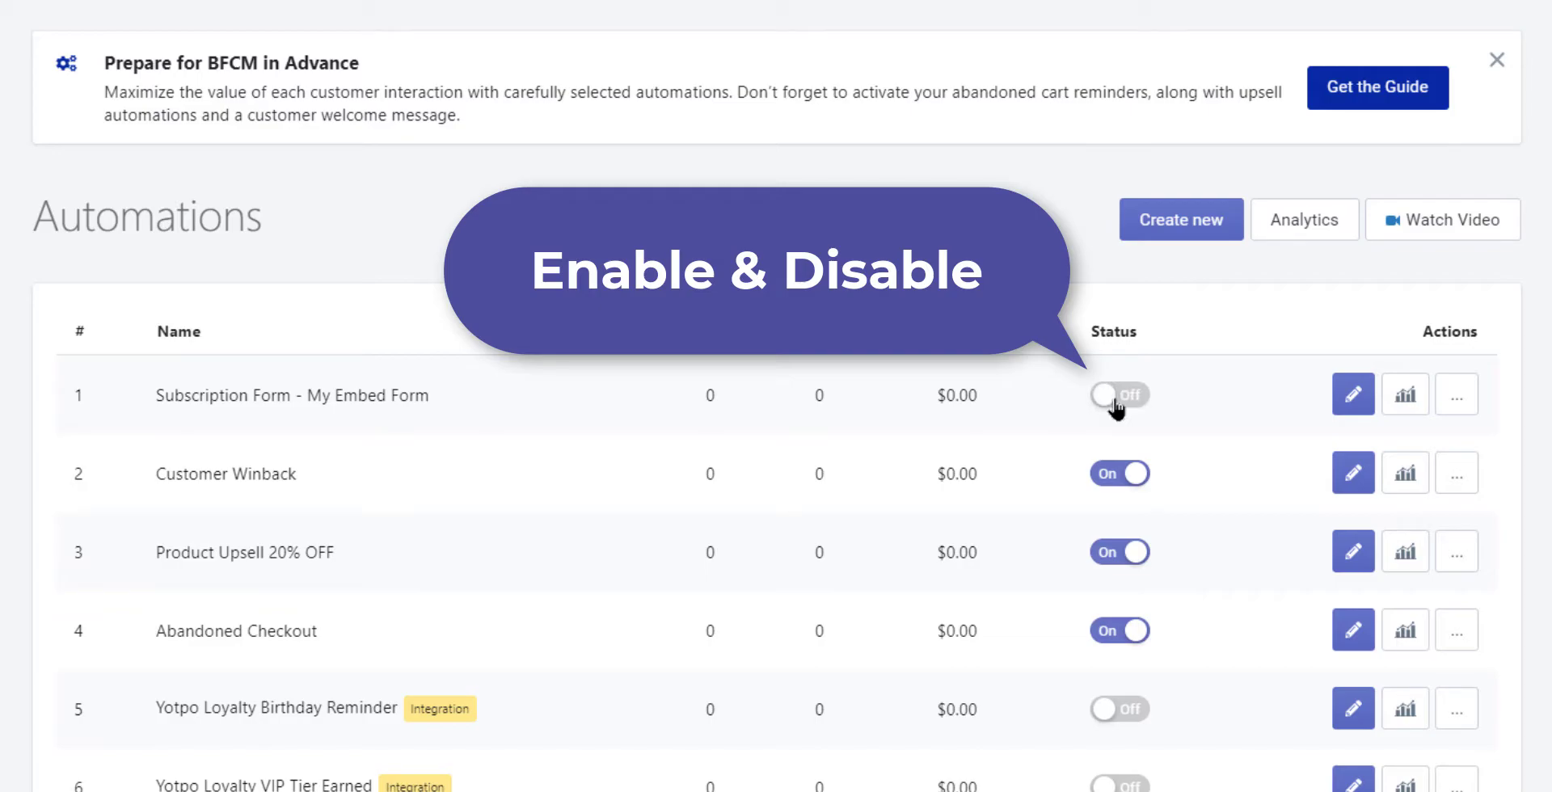
pyautogui.click(1115, 404)
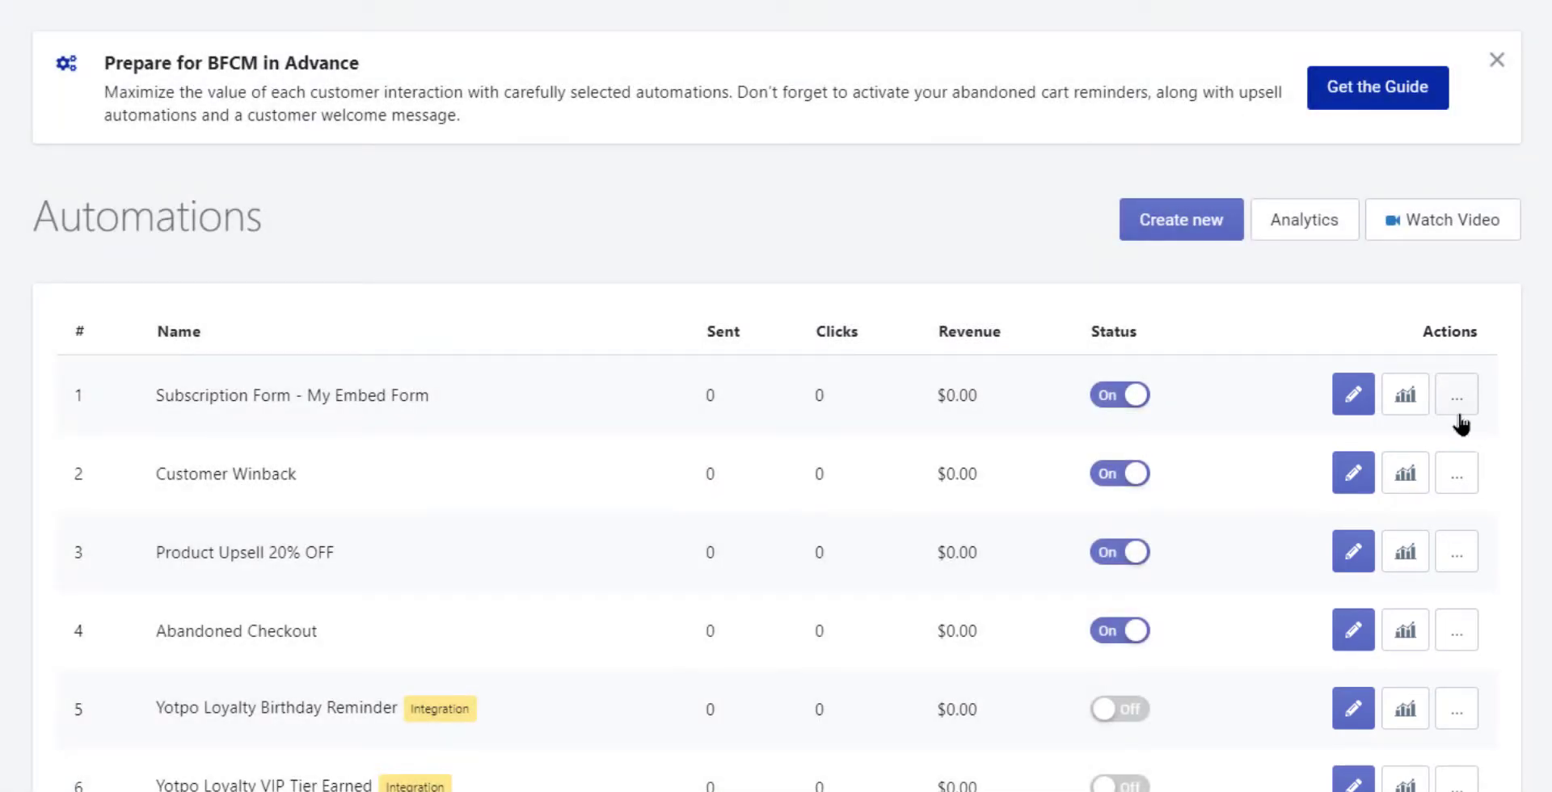
# Review the analytics of the Subscription Form - My Embed Form automation and its period options, and return to the automations list.
pyautogui.click(1458, 411)
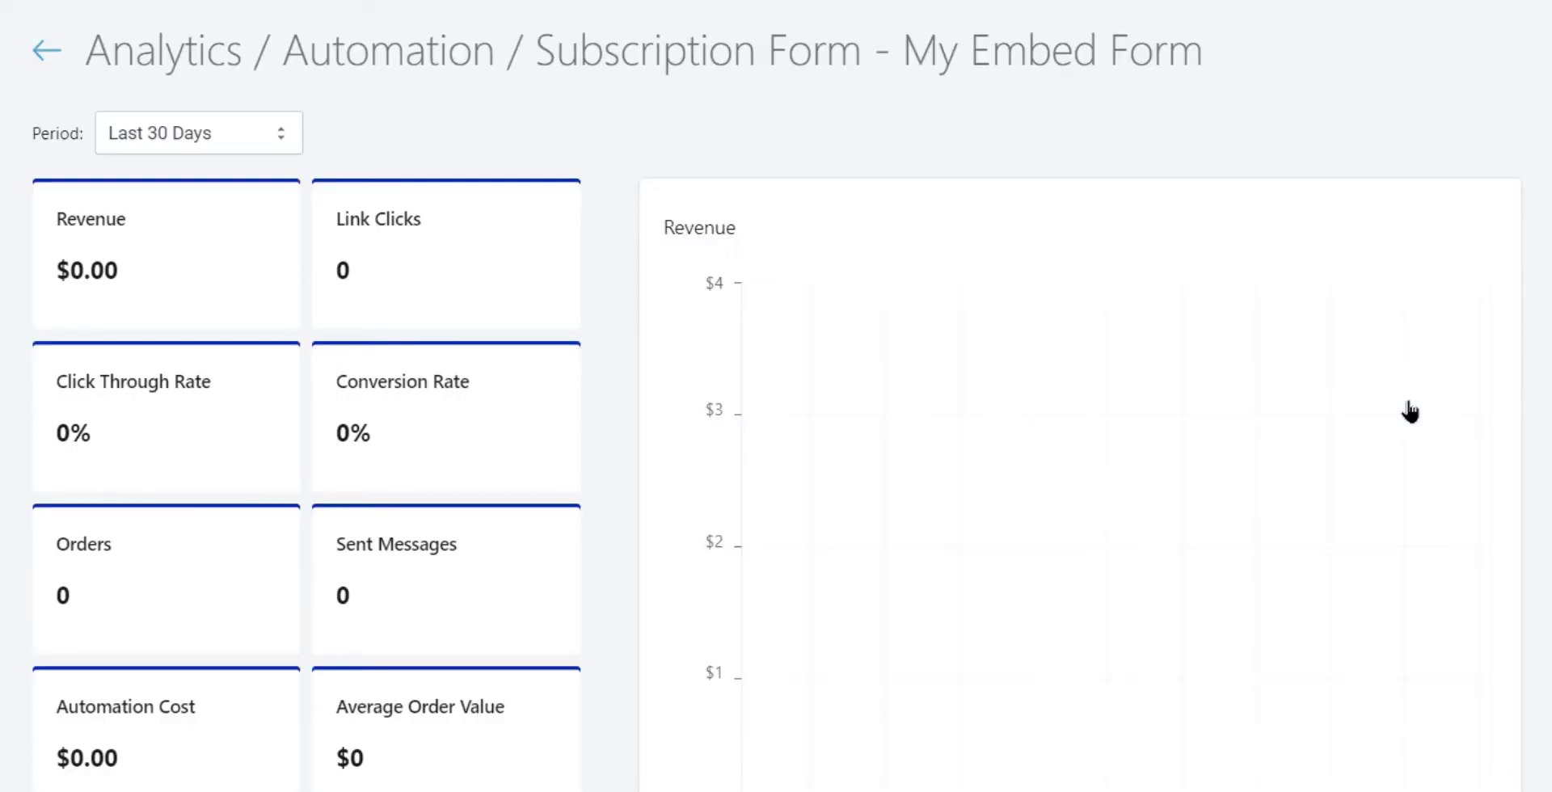
pyautogui.scroll(-3, 1409, 412)
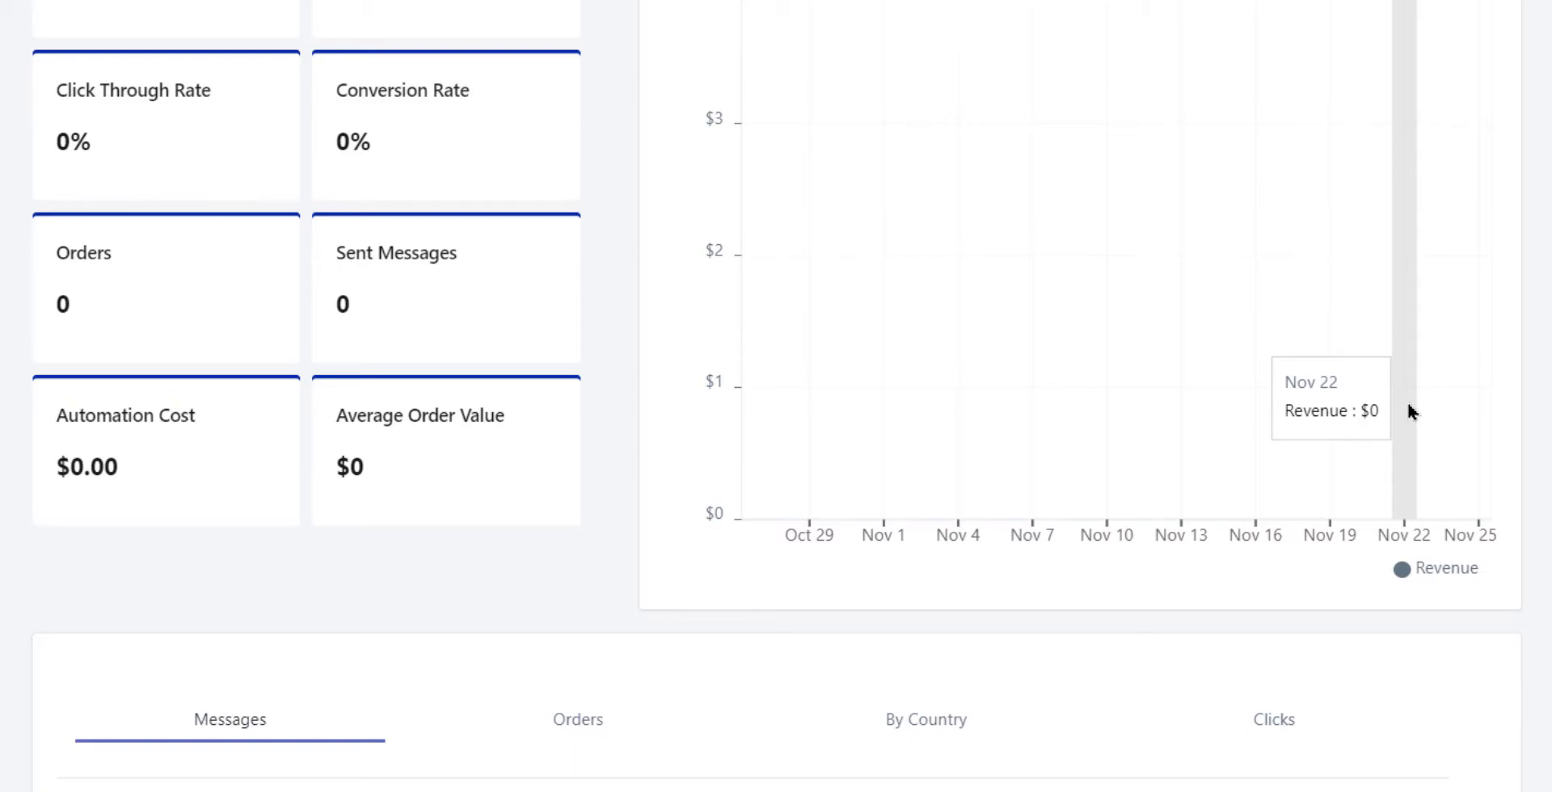
pyautogui.scroll(3, 1408, 408)
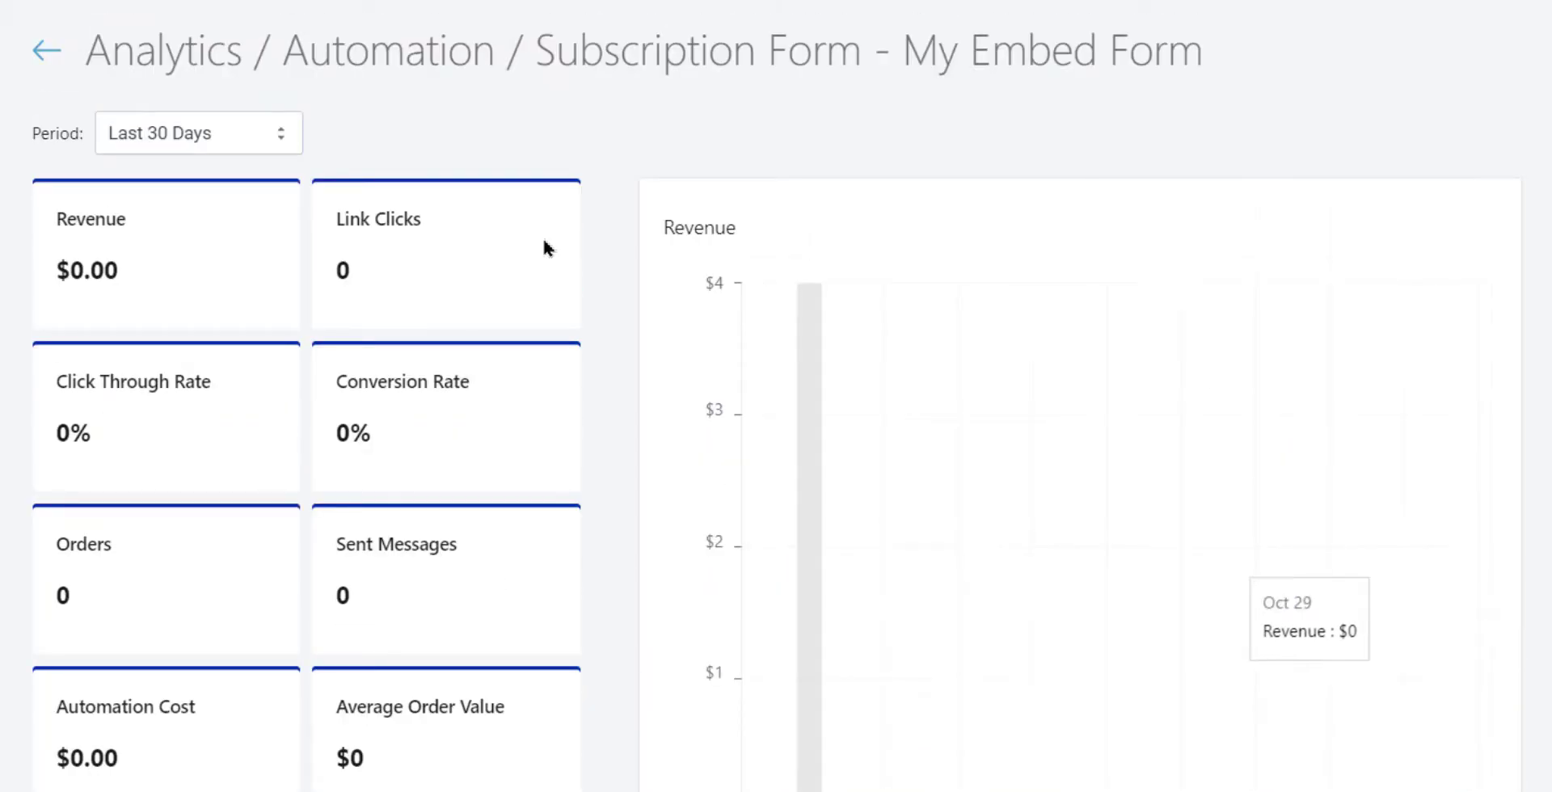
pyautogui.click(230, 137)
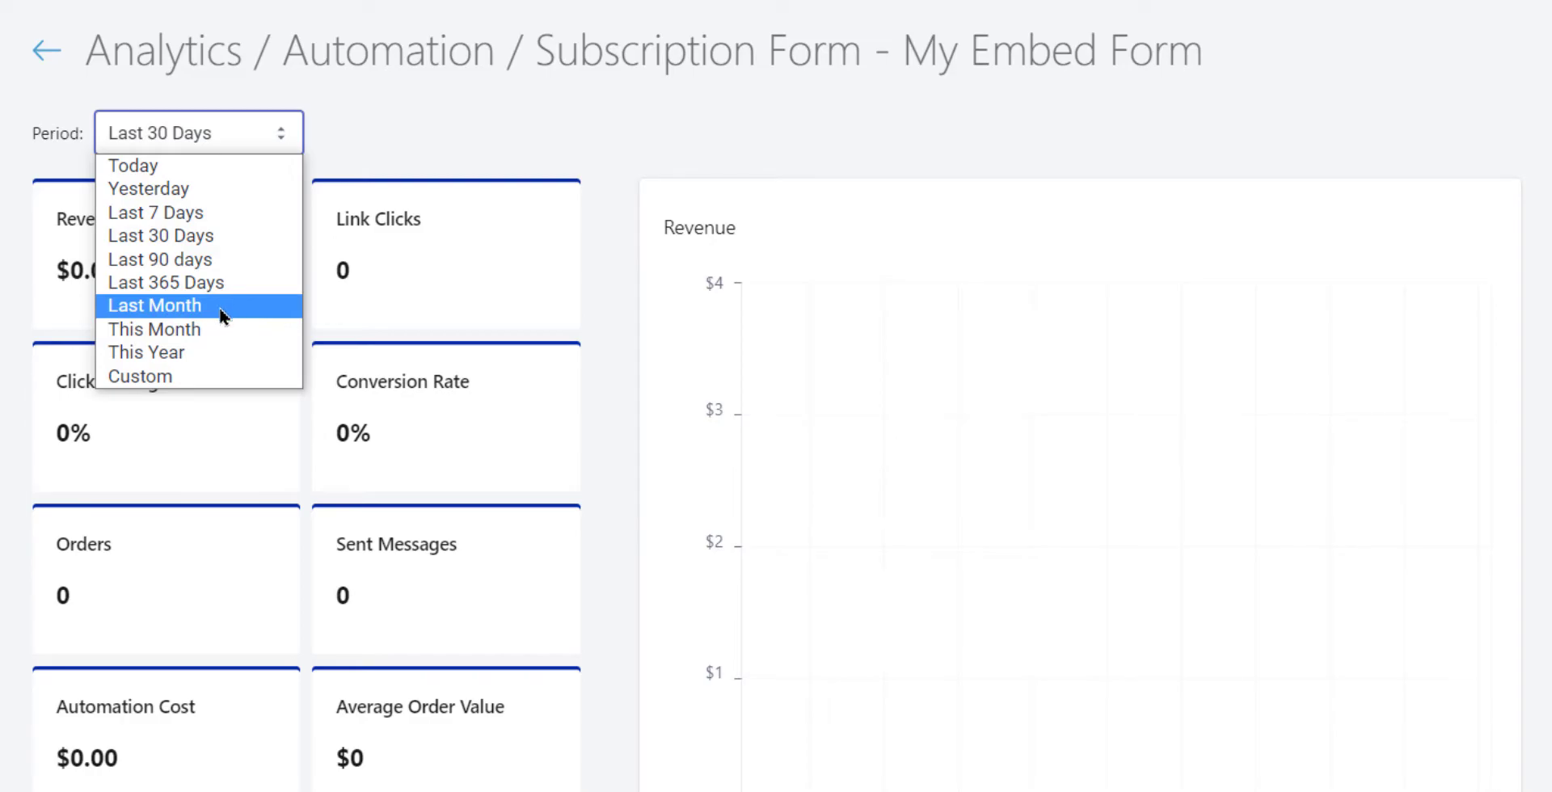
pyautogui.click(47, 52)
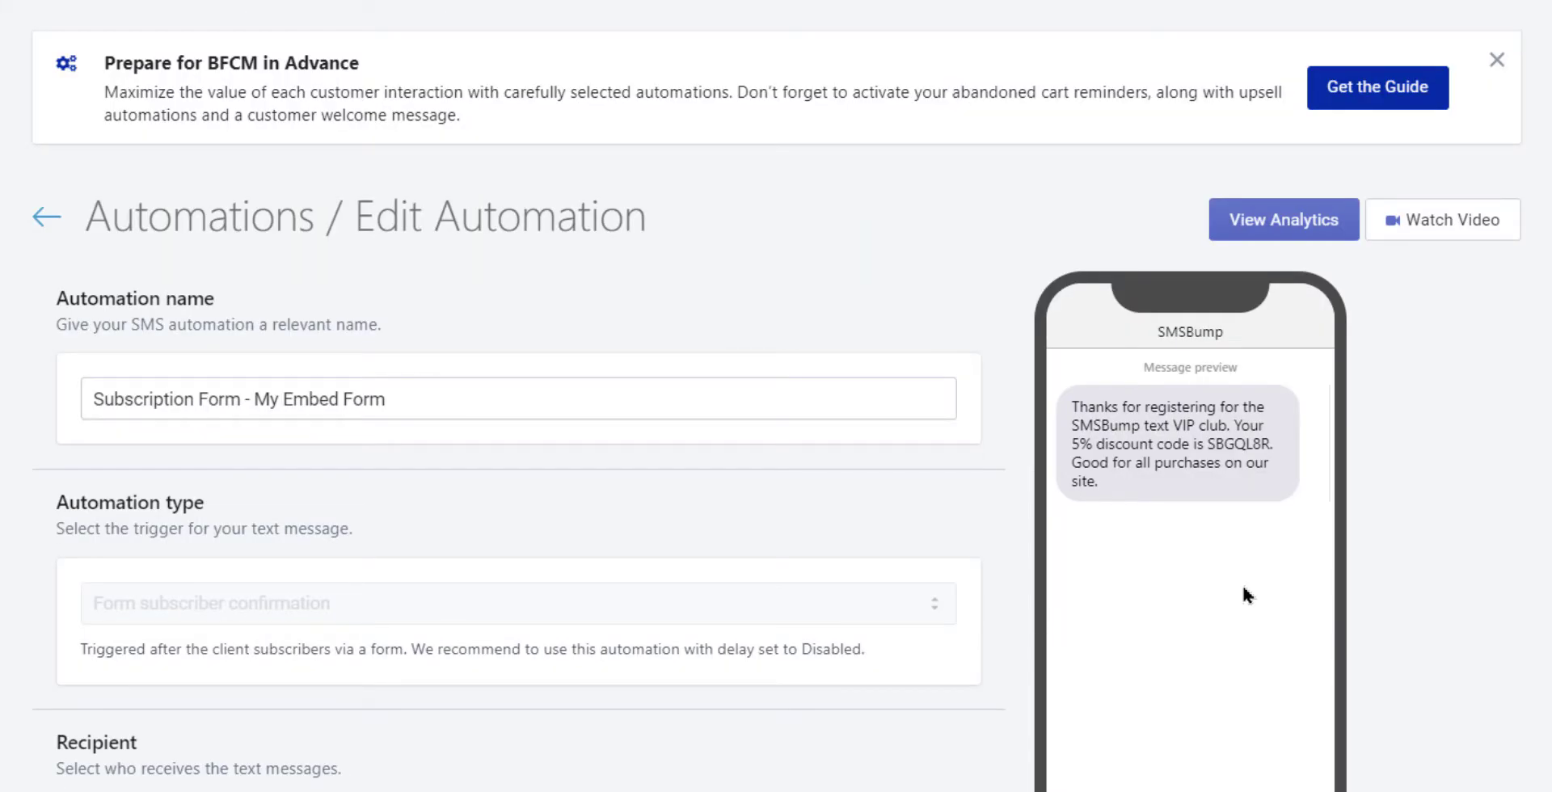
# Review the settings and text message of the Subscription Form - My Embed Form automation, and leave its editor.
pyautogui.scroll(-4, 1243, 588)
pyautogui.scroll(-9, 1243, 589)
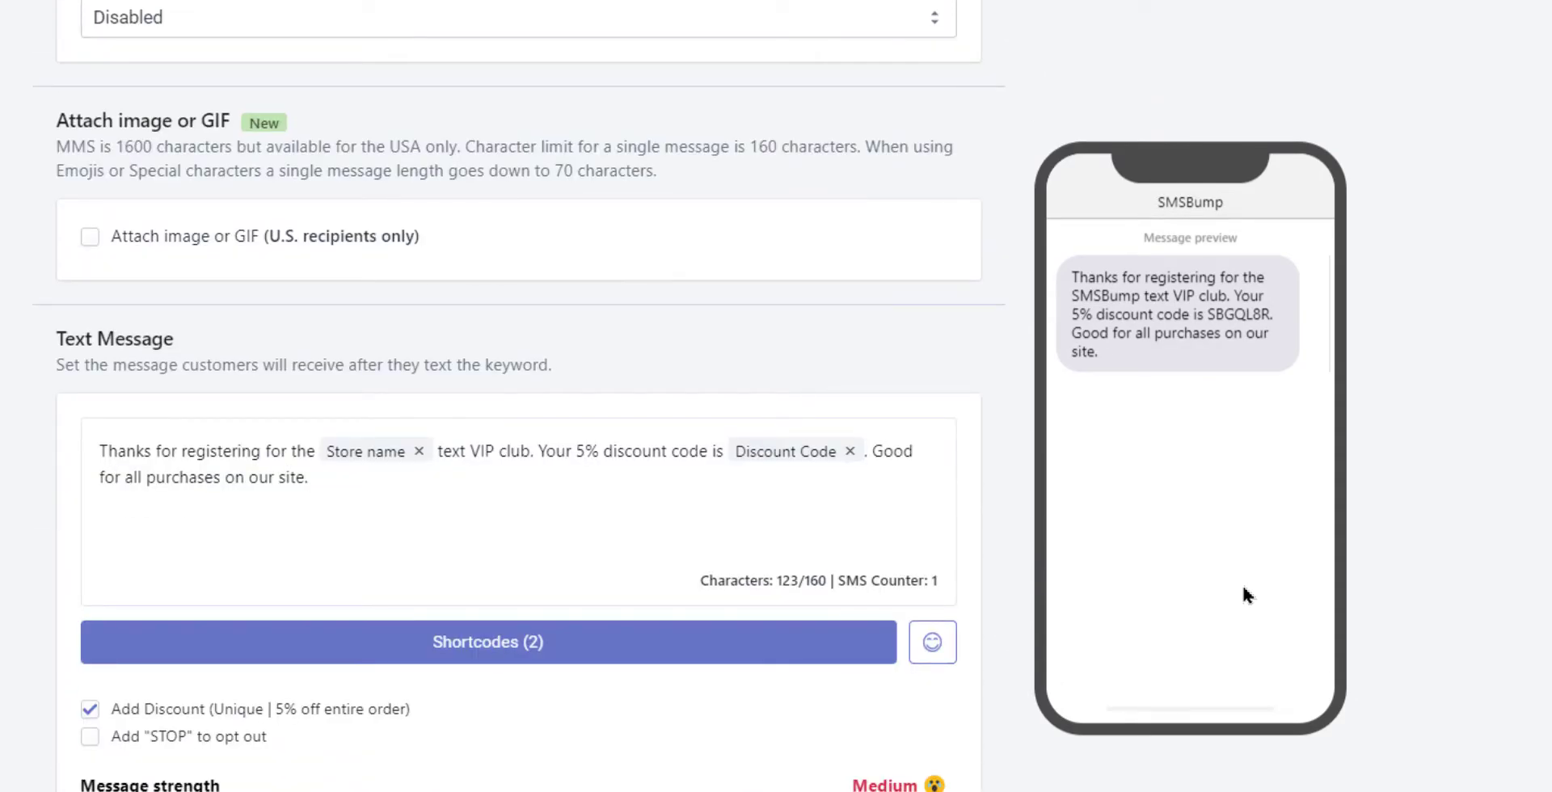
pyautogui.scroll(13, 1243, 594)
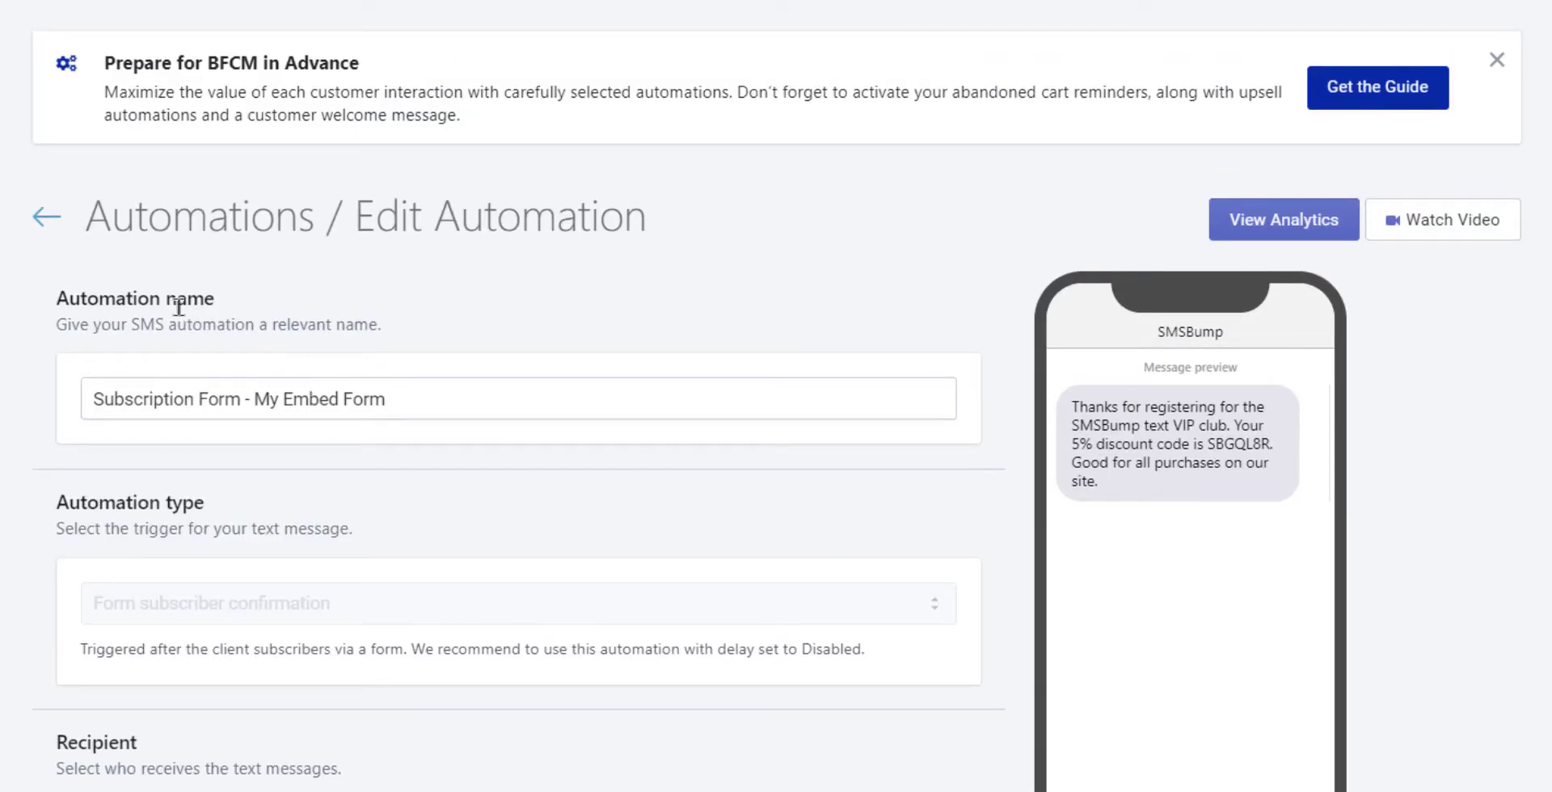
pyautogui.click(47, 218)
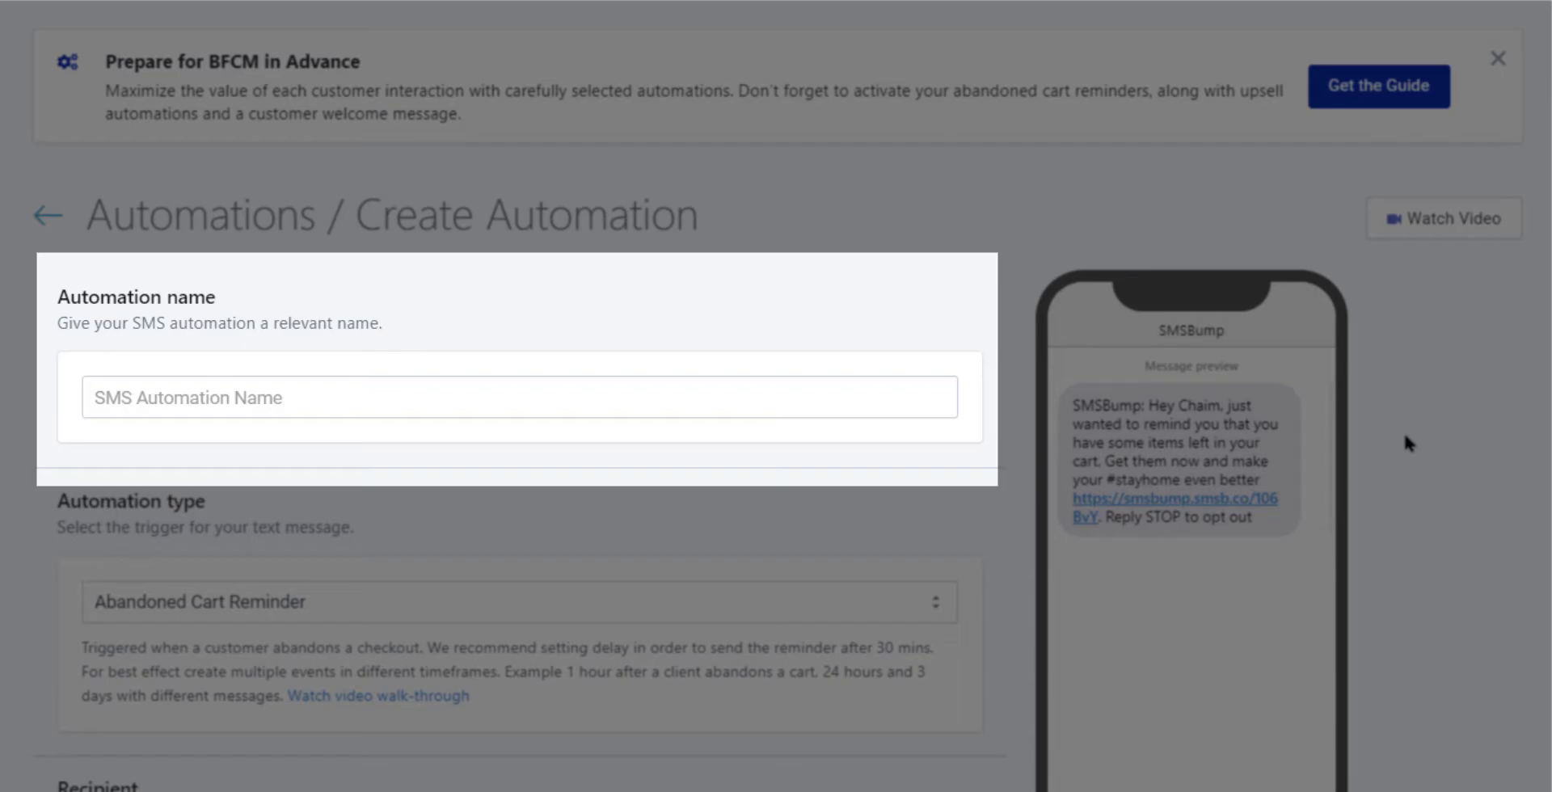
# Name the new automation "Welcome message".
pyautogui.click(814, 394)
pyautogui.write('Welcome me')
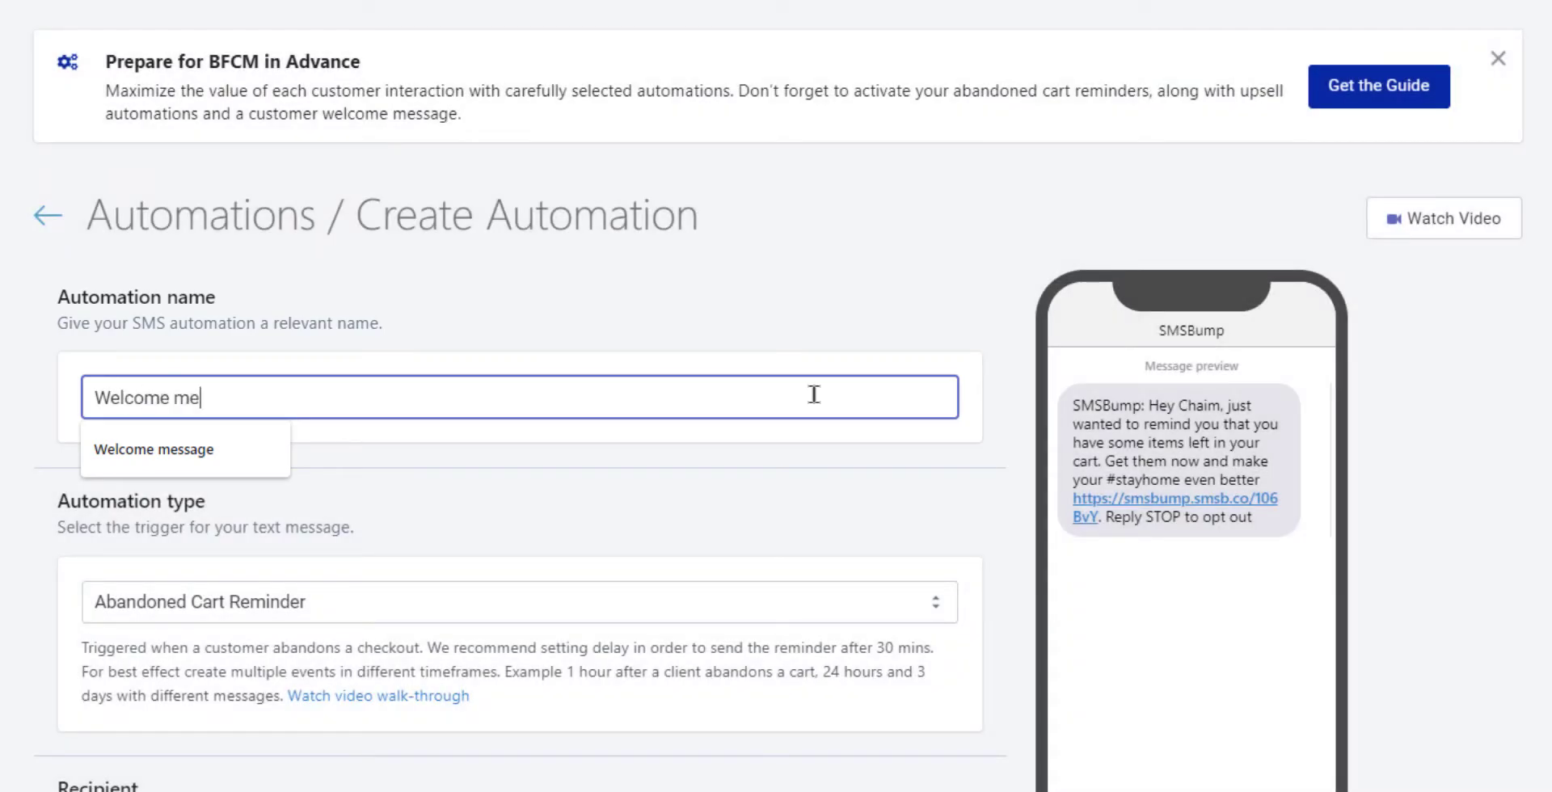
pyautogui.write('ssage')
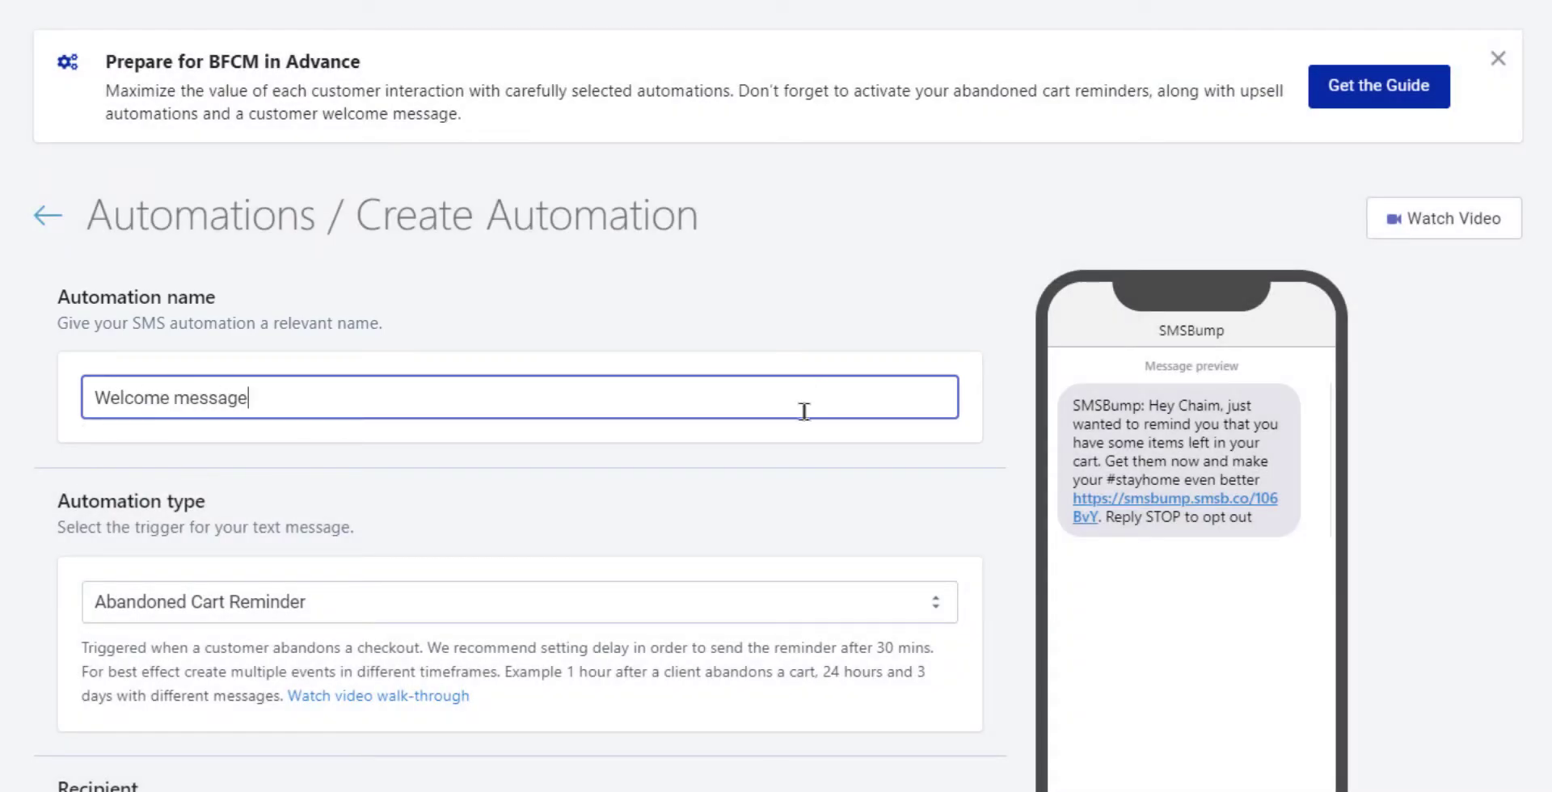
pyautogui.click(780, 458)
# Set the automation type to New subscriber confirmation.
pyautogui.scroll(-4, 779, 459)
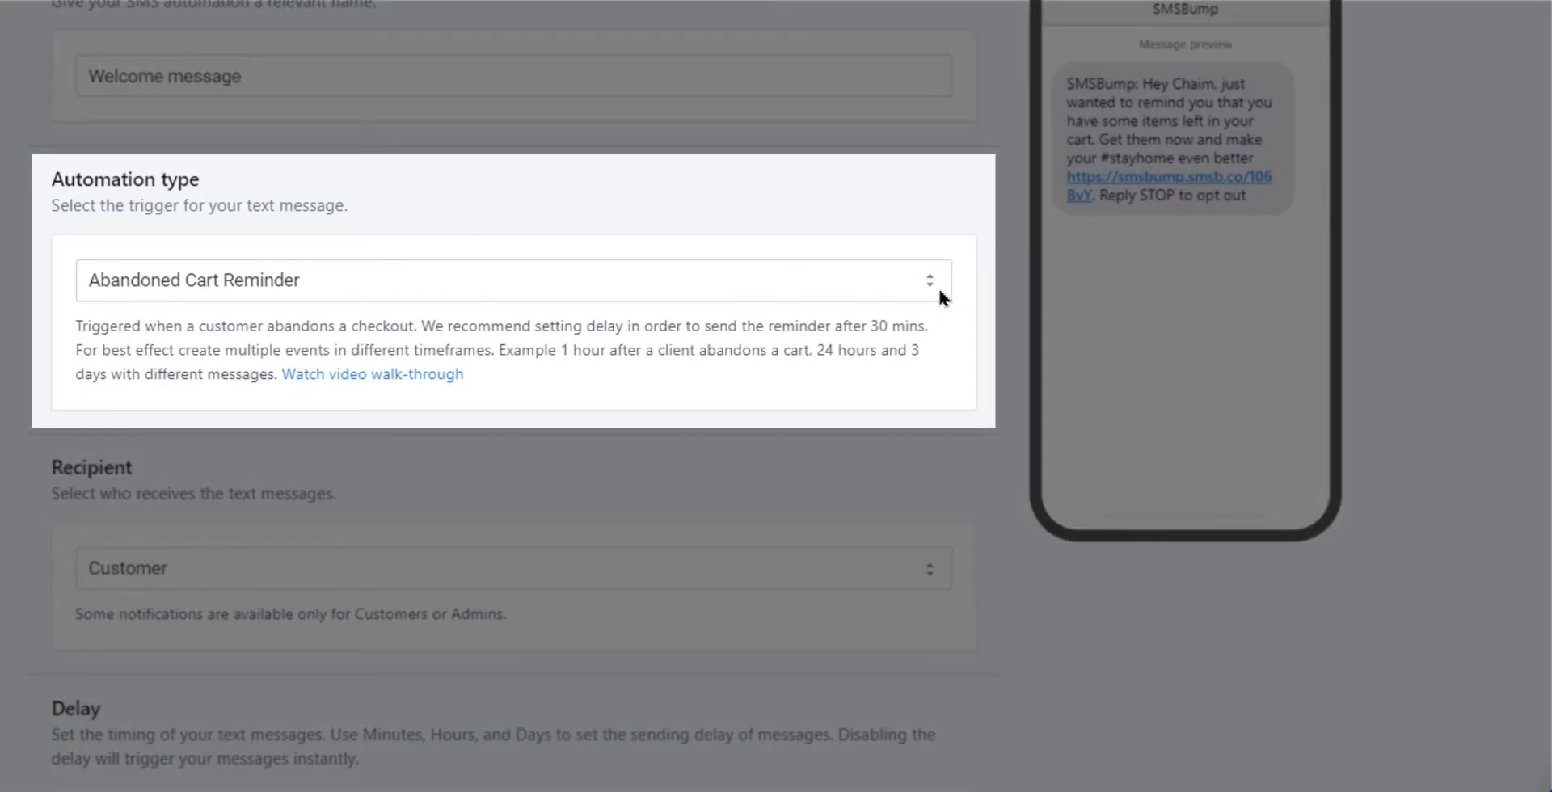
pyautogui.click(941, 295)
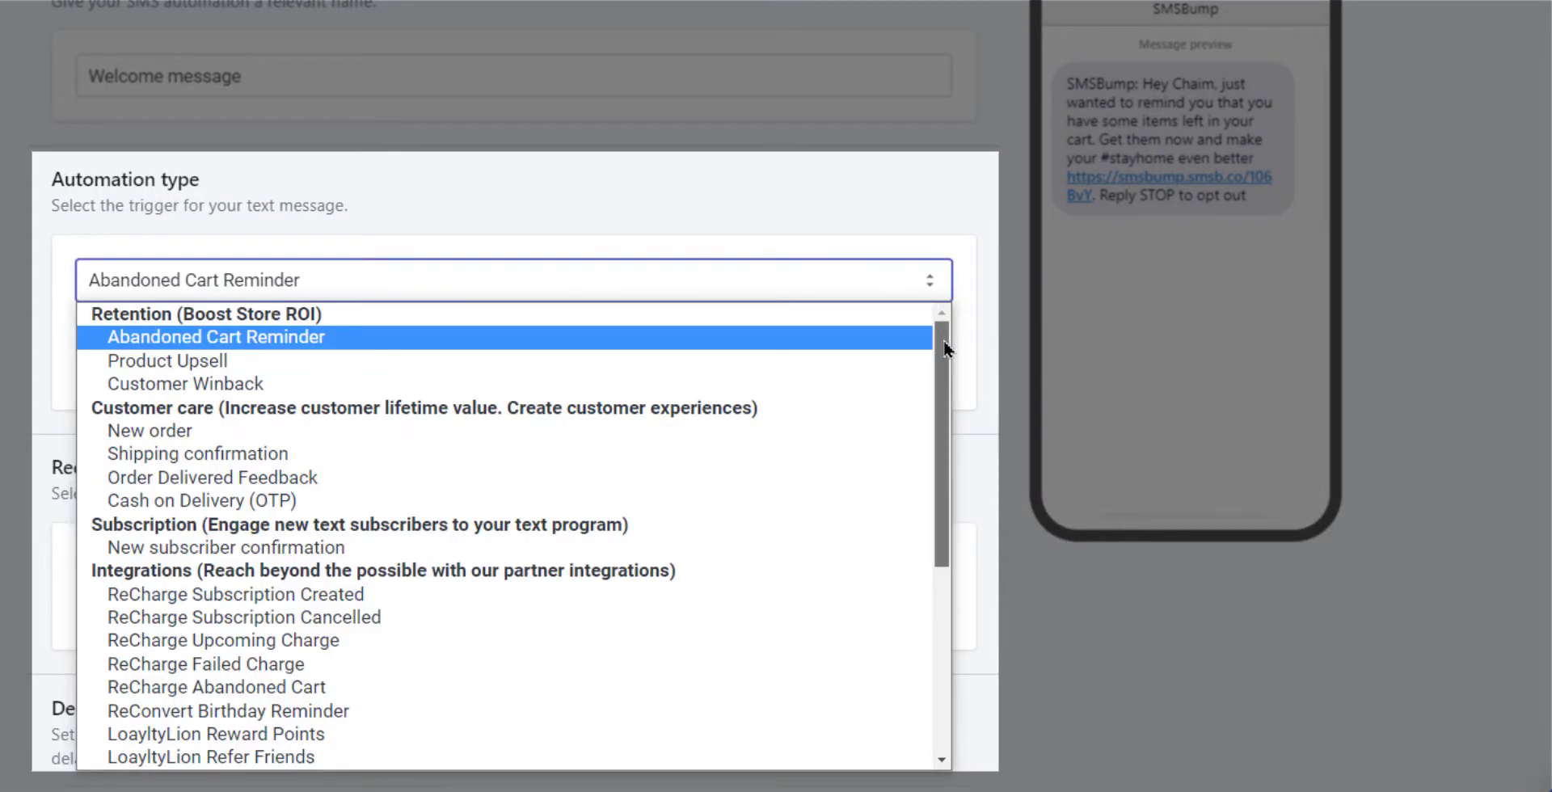
pyautogui.moveTo(943, 349); pyautogui.dragTo(936, 418)
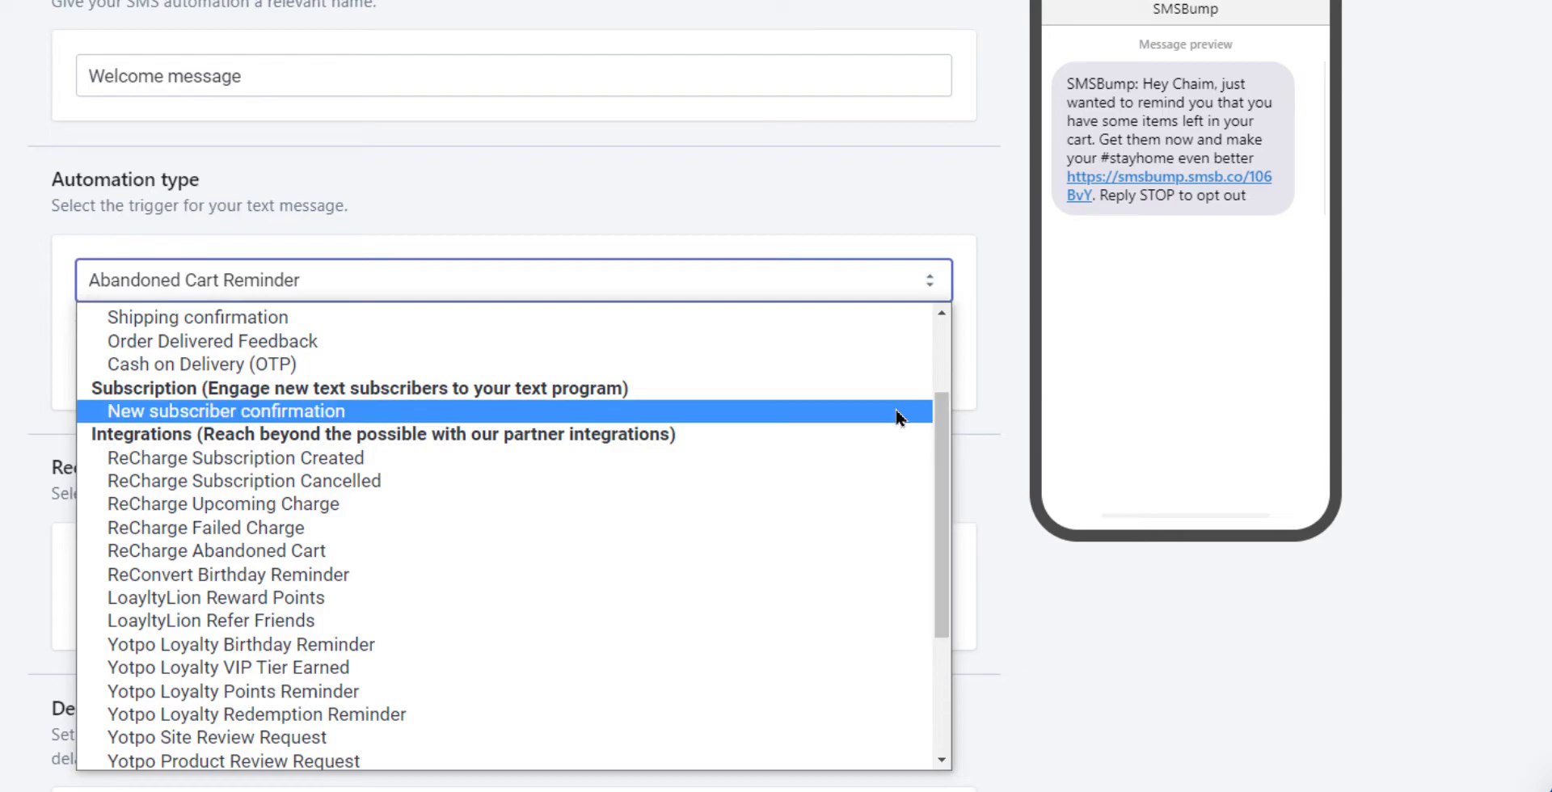
pyautogui.click(896, 415)
# Switch the recipient to Admin and back to Customer.
pyautogui.scroll(-3, 894, 416)
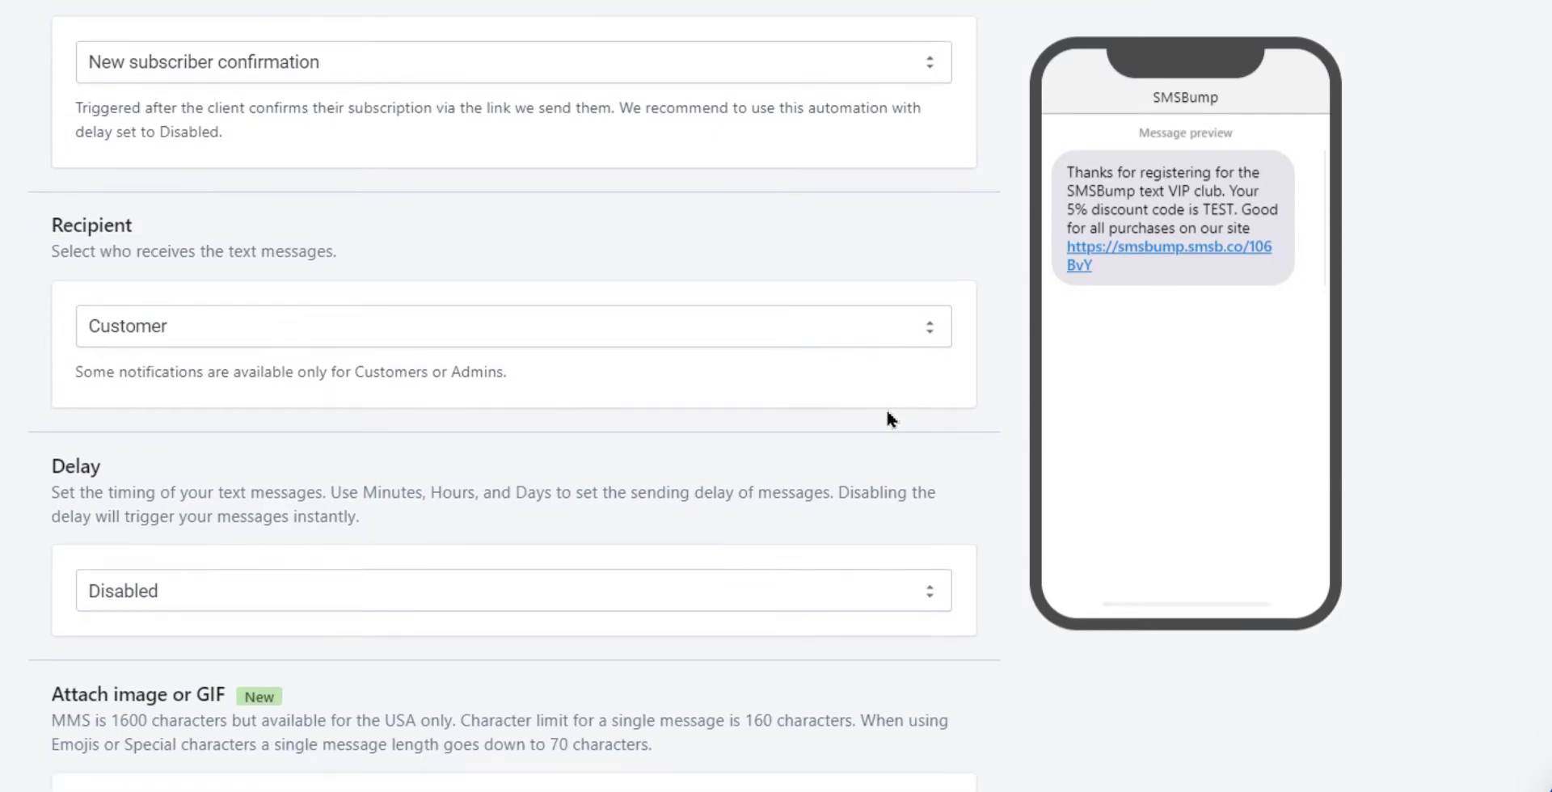
pyautogui.click(763, 340)
pyautogui.click(759, 360)
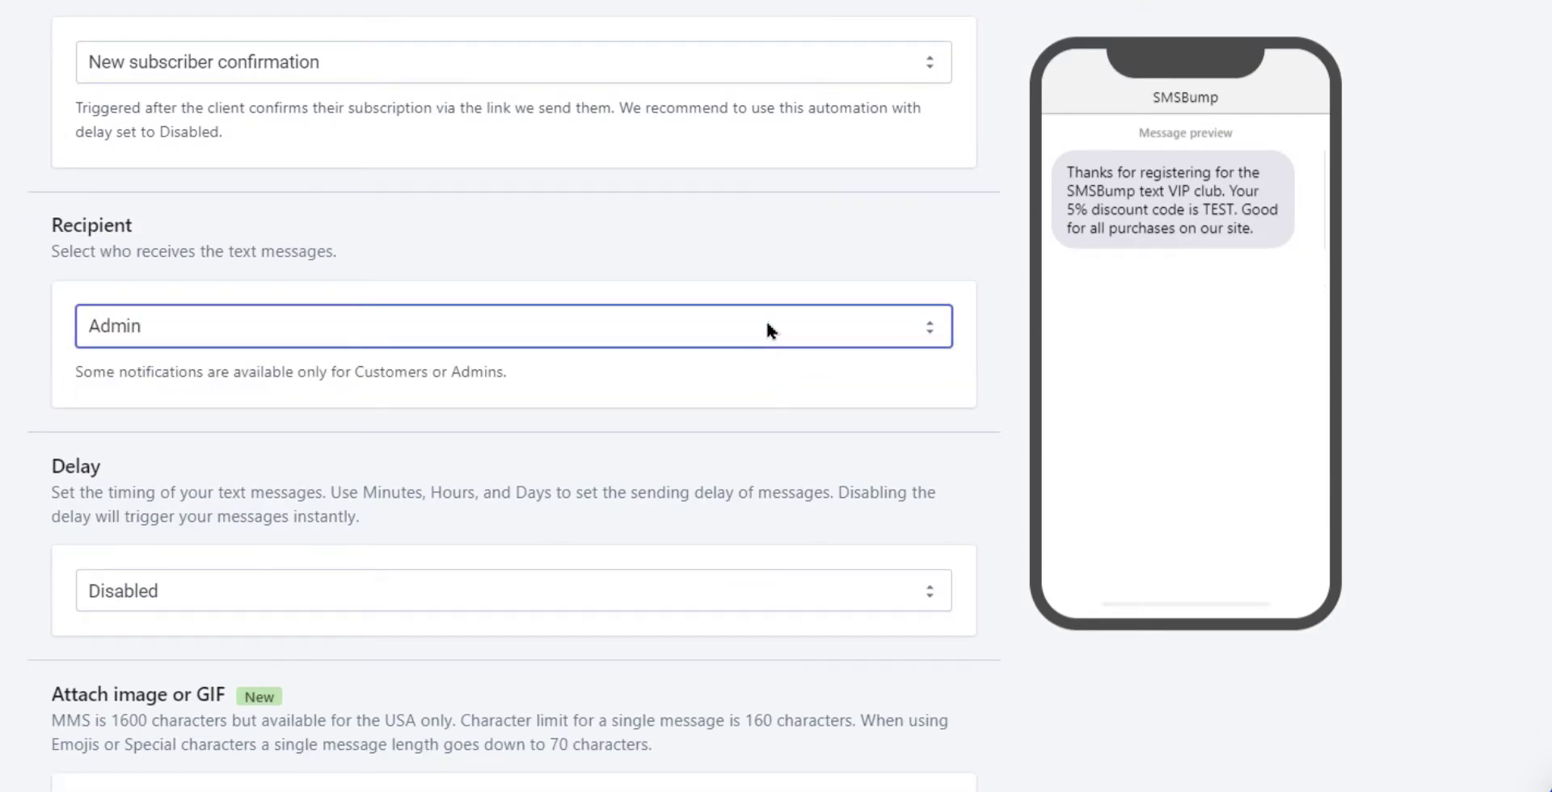
pyautogui.click(765, 323)
pyautogui.click(756, 383)
# Enable the message delay and check the available time units, keeping the timing at 15 minutes.
pyautogui.scroll(-4, 952, 517)
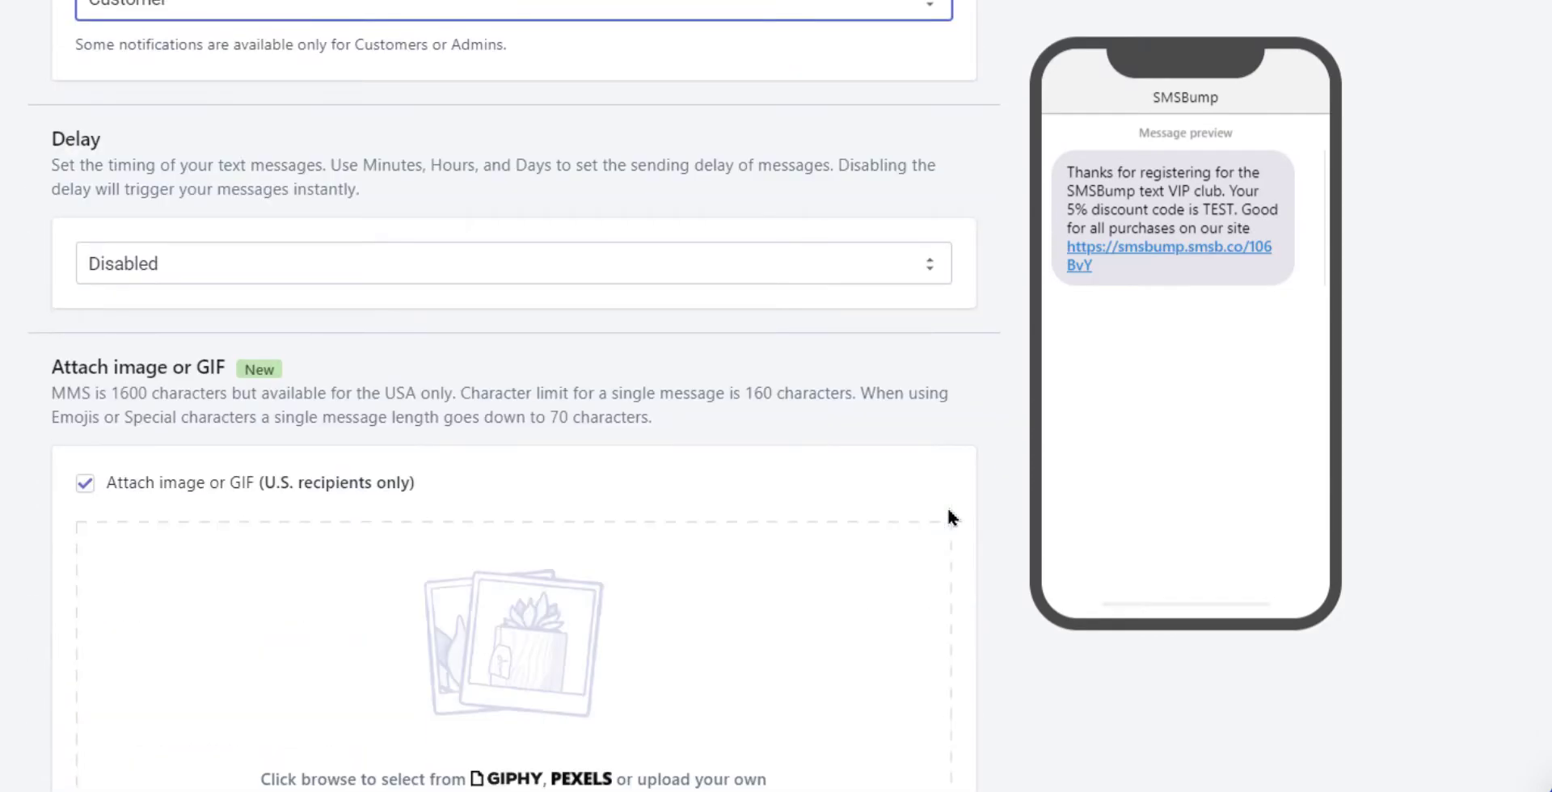
pyautogui.click(707, 277)
pyautogui.click(703, 296)
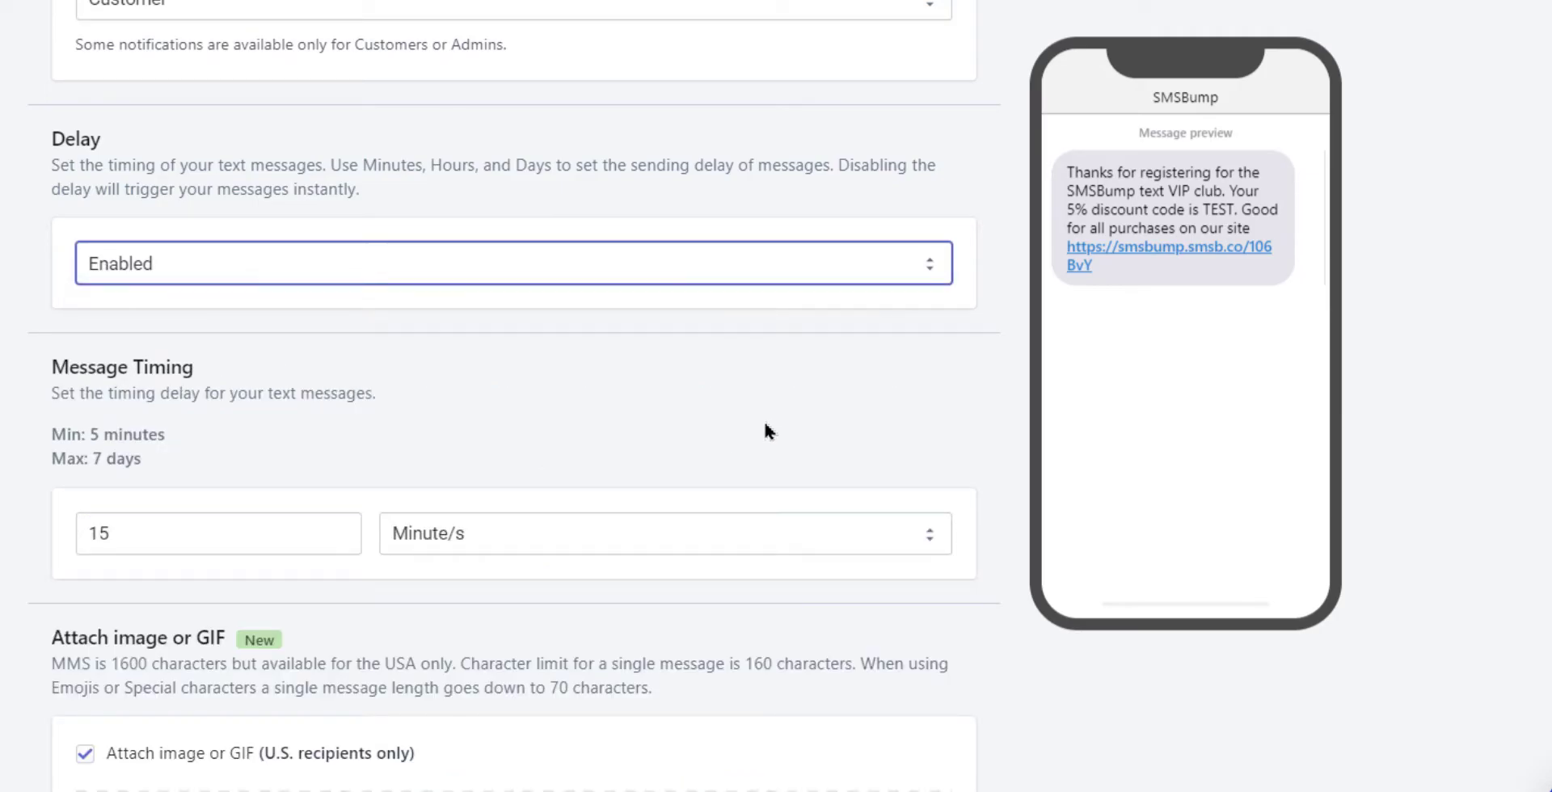
pyautogui.moveTo(336, 543)
pyautogui.click(566, 533)
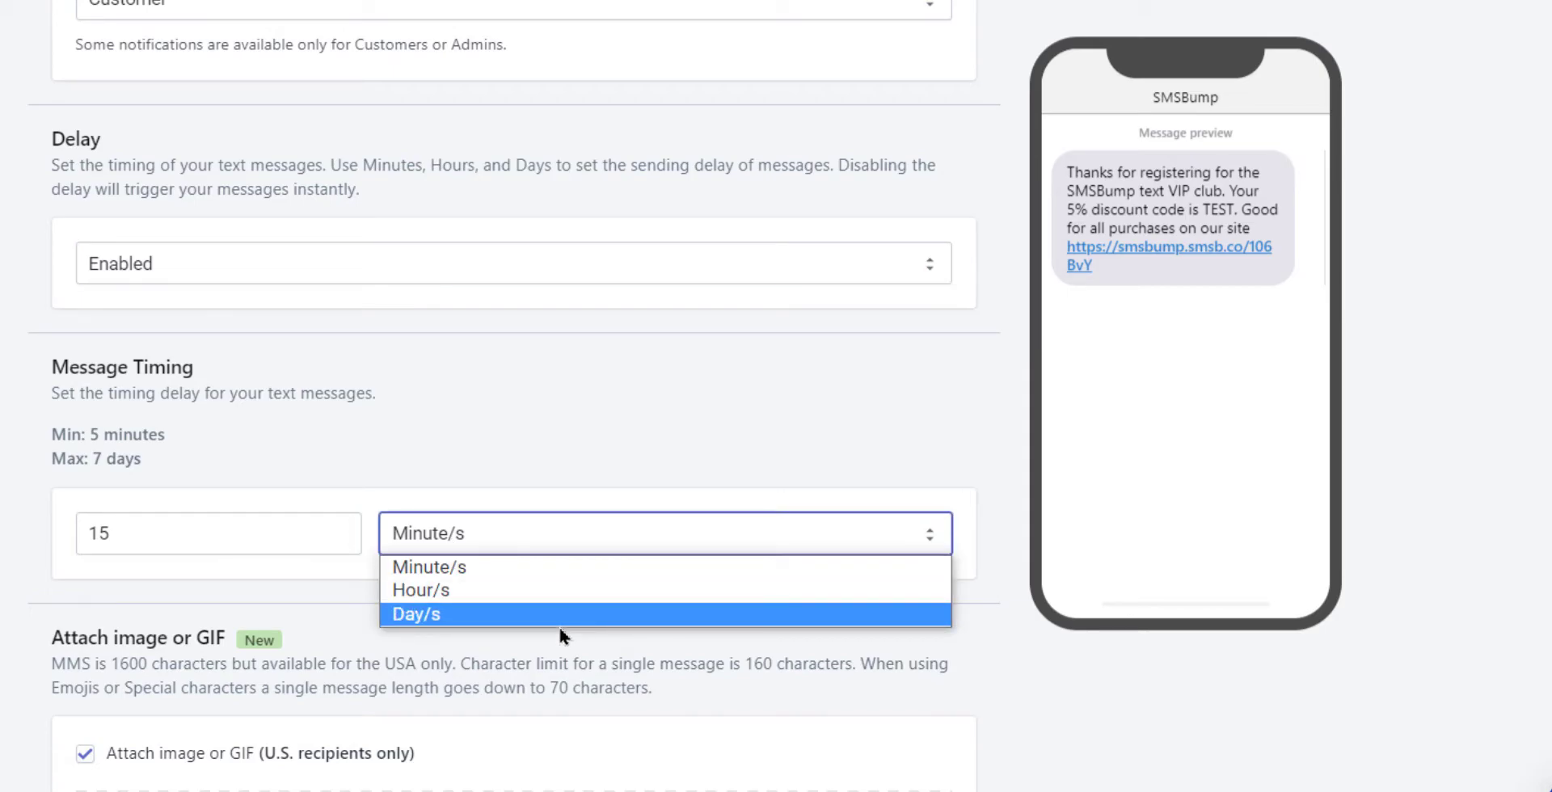
pyautogui.click(582, 543)
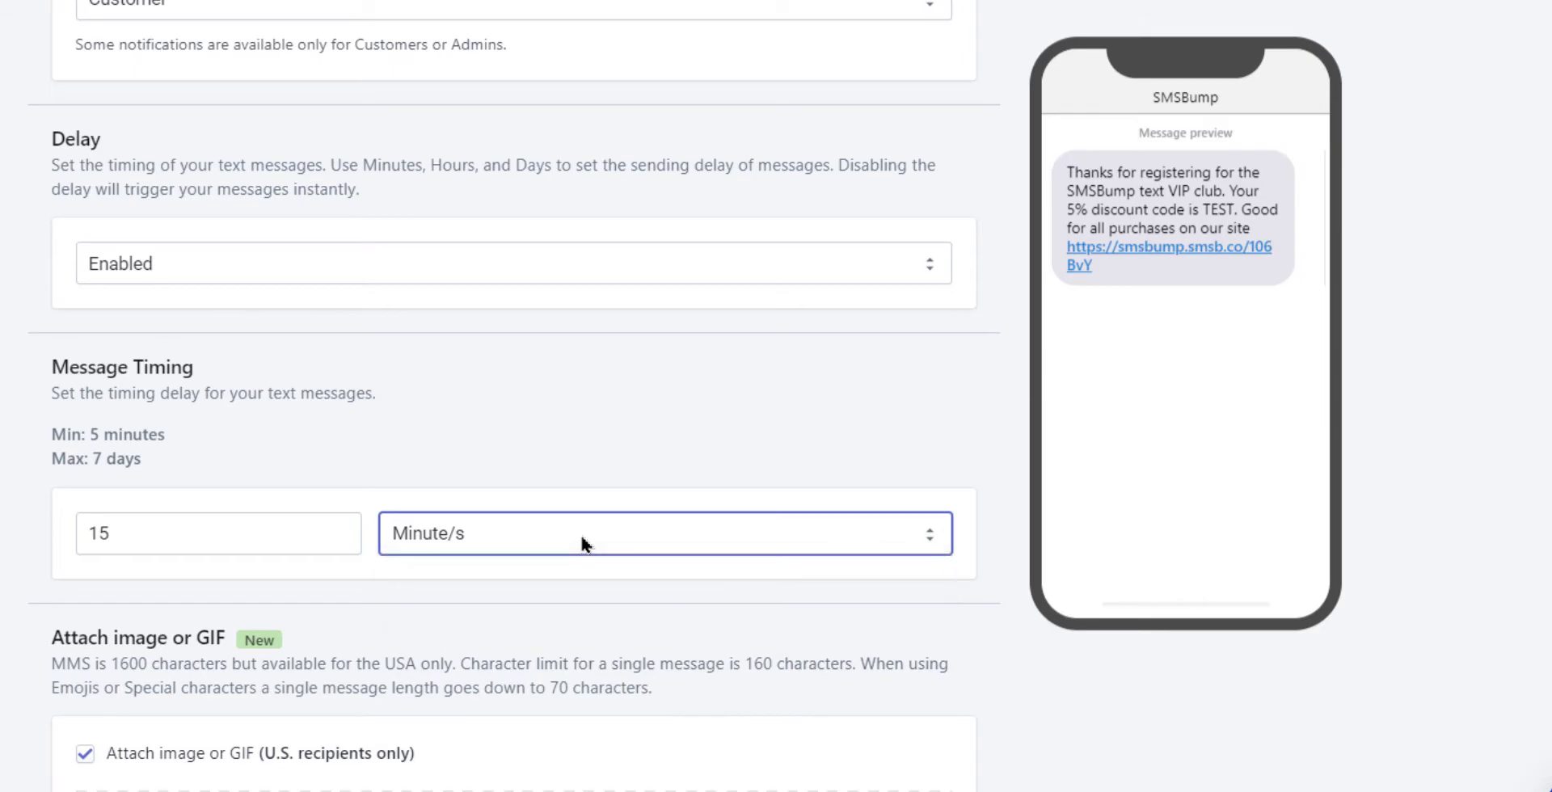
pyautogui.click(793, 599)
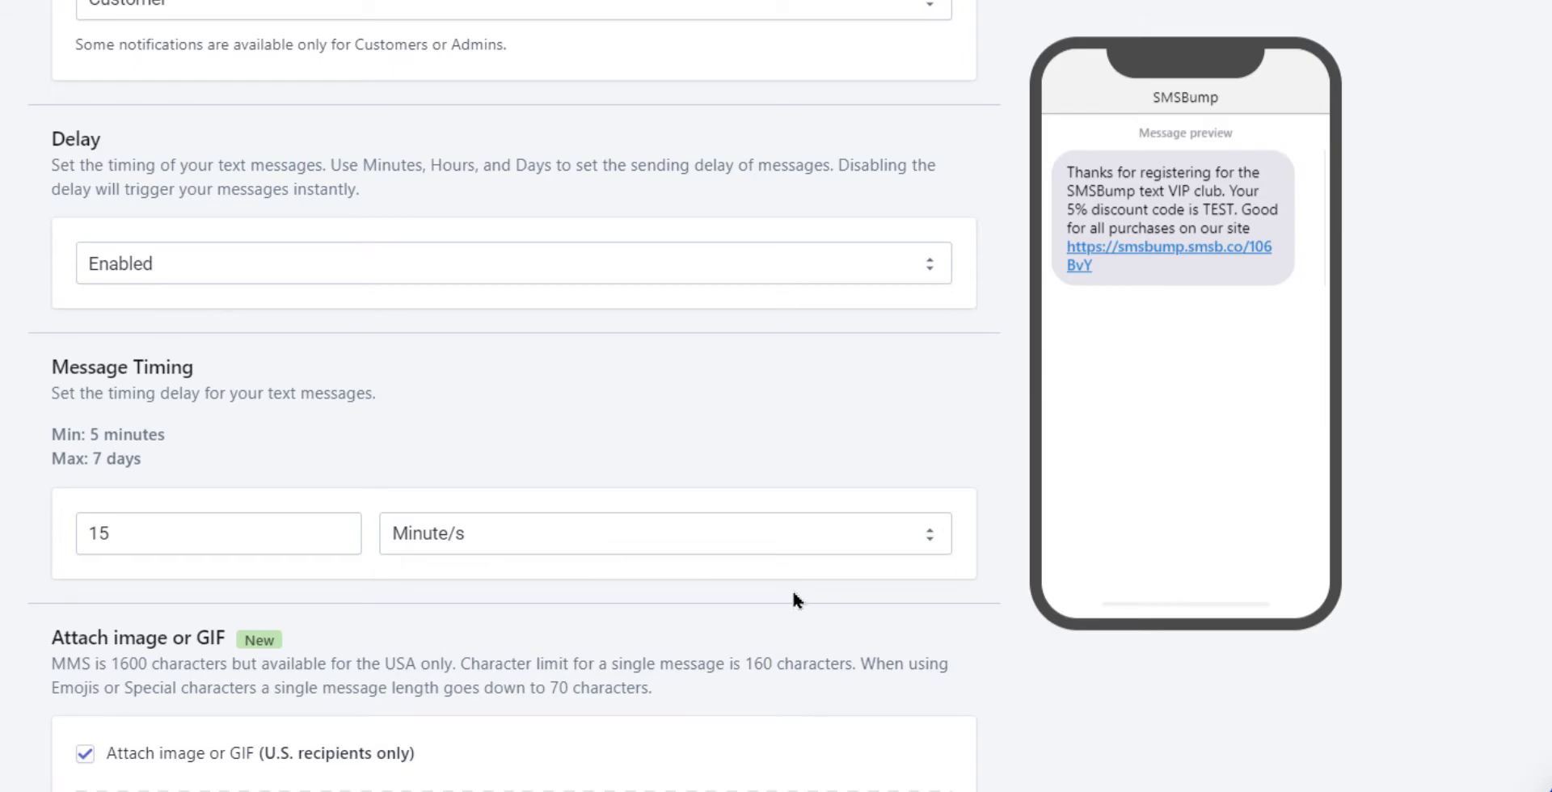
# Open the image browser for the attachment and look through the Pexels and image upload options.
pyautogui.scroll(-5, 794, 599)
pyautogui.scroll(-3, 794, 599)
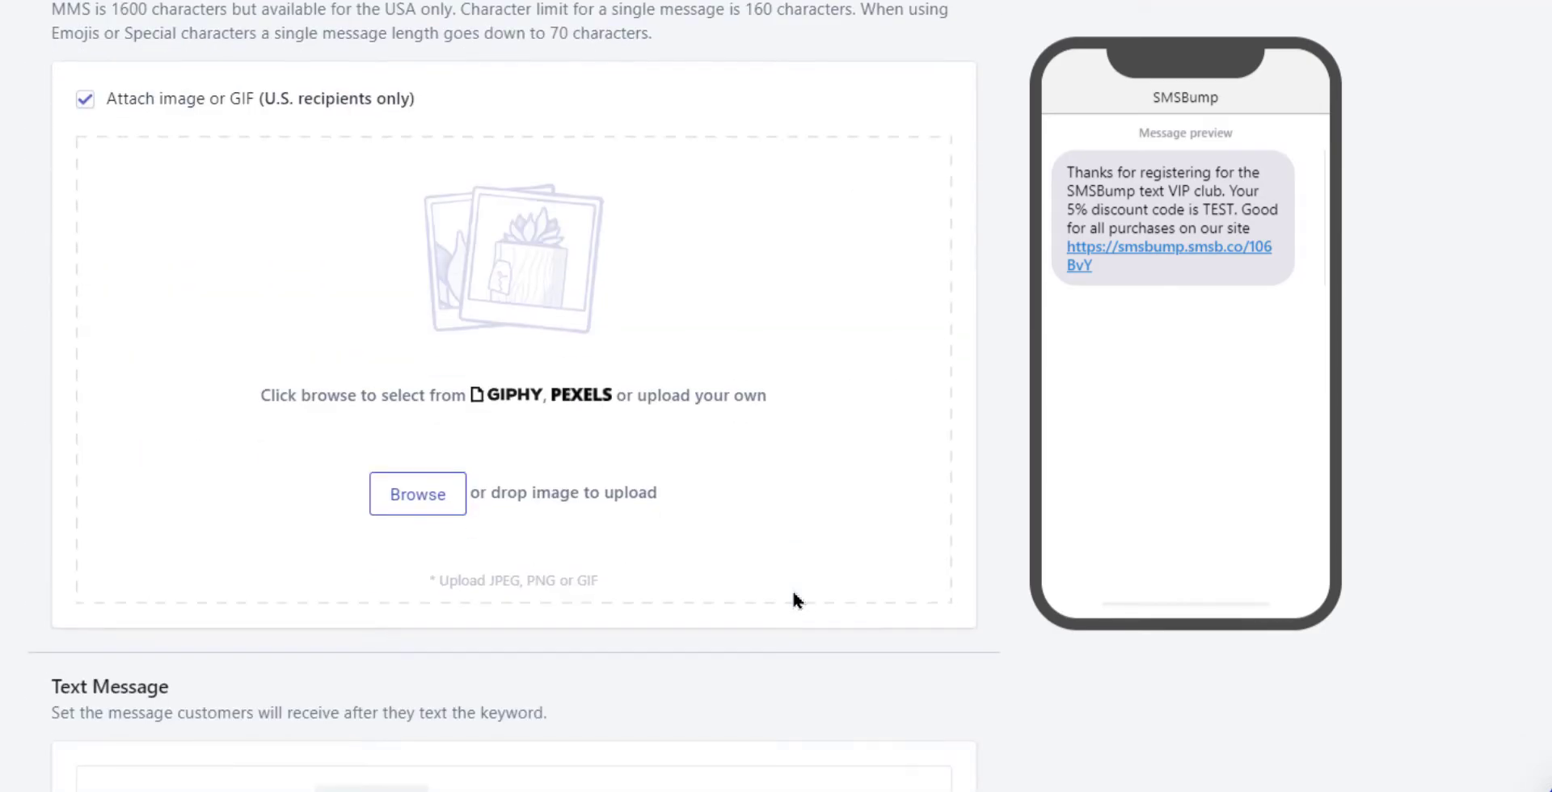
pyautogui.click(423, 496)
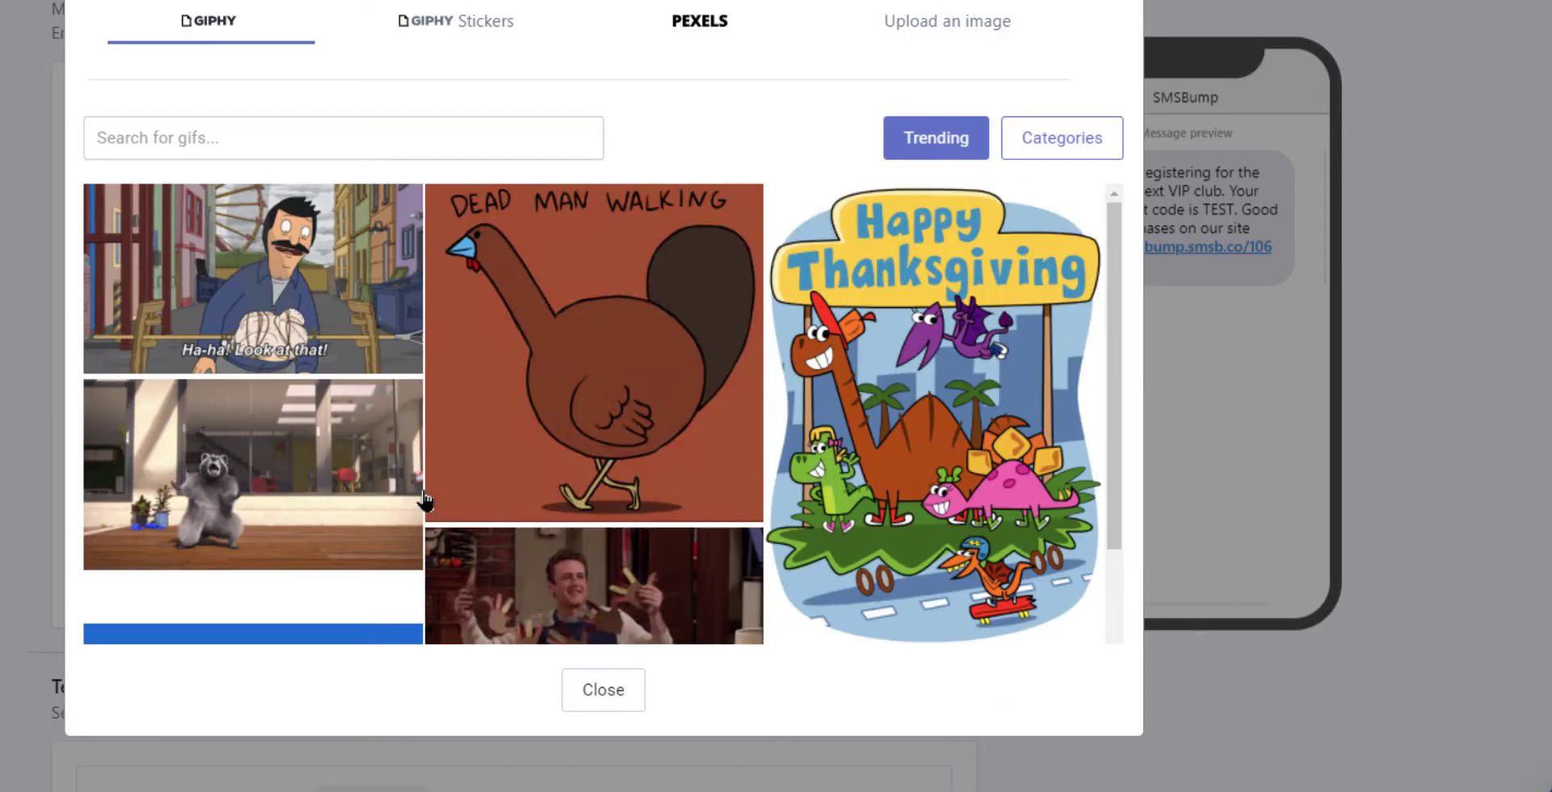
pyautogui.click(713, 22)
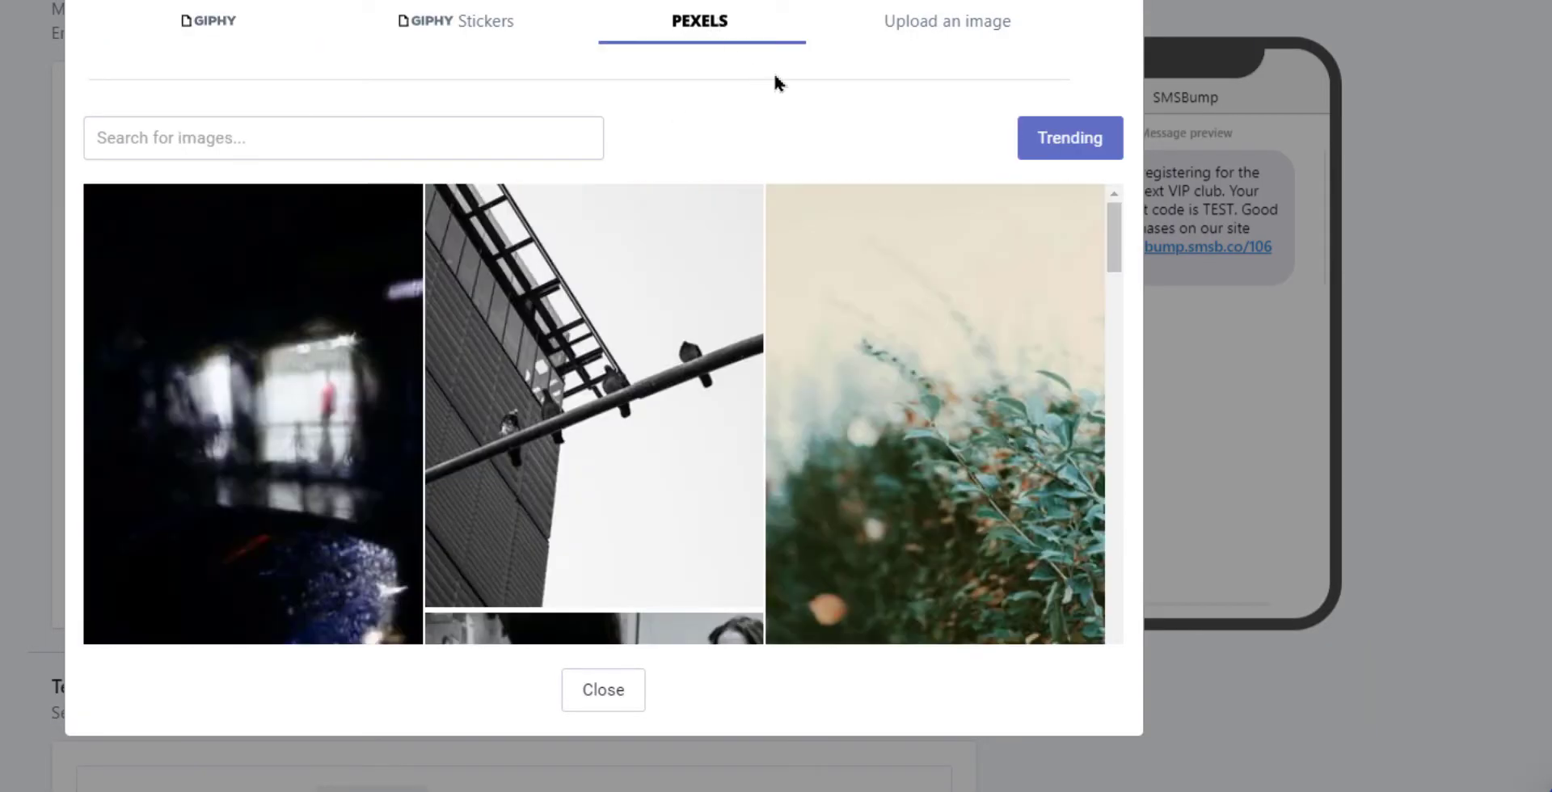
pyautogui.click(961, 23)
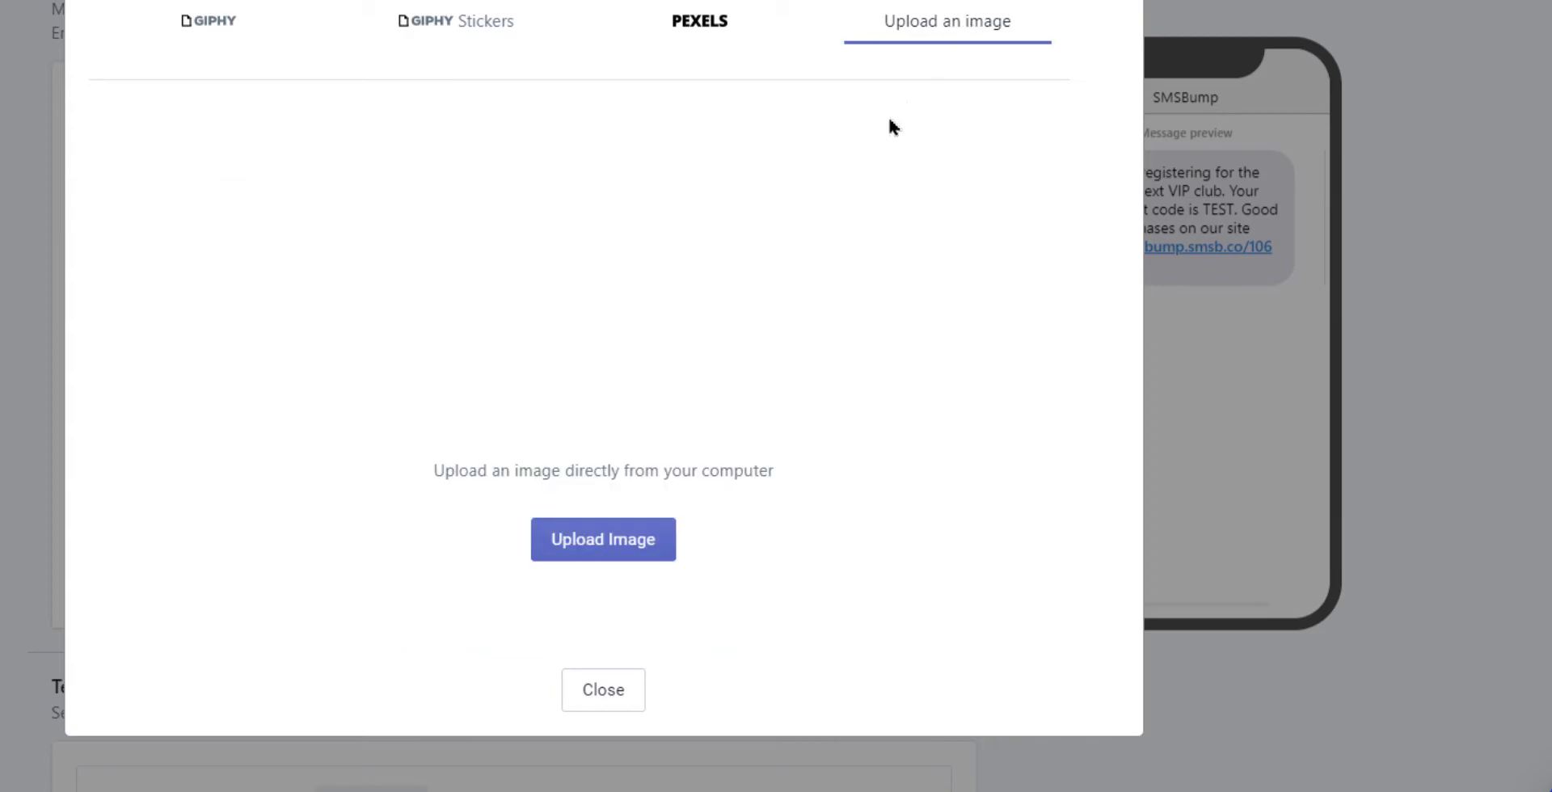
# Search GIPHY for "welcome" and attach the GIF of the man in a top hat and red jacket.
pyautogui.click(211, 34)
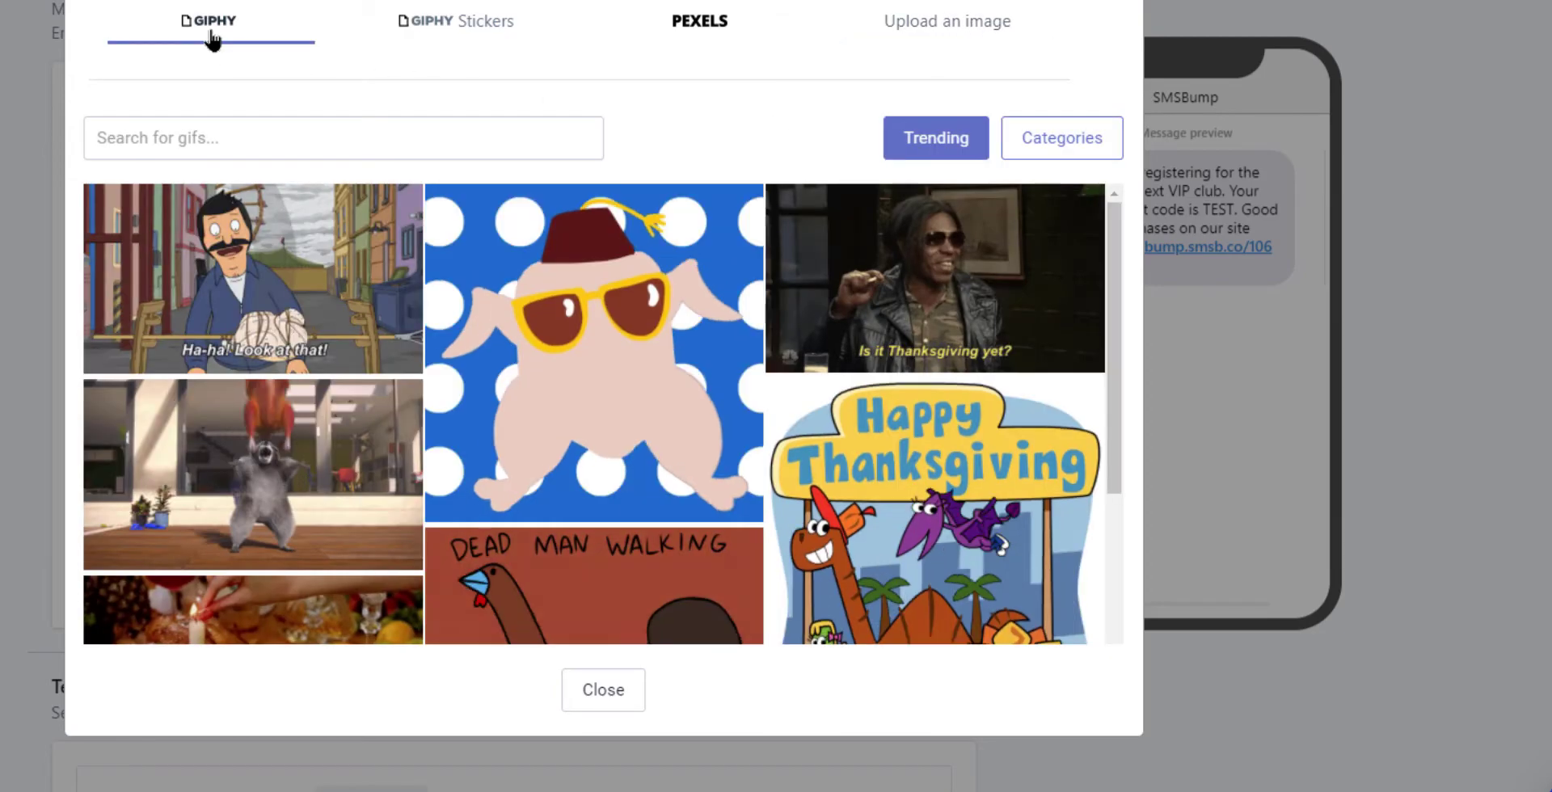
pyautogui.click(346, 138)
pyautogui.write('welcome')
pyautogui.scroll(-3, 728, 267)
pyautogui.click(728, 266)
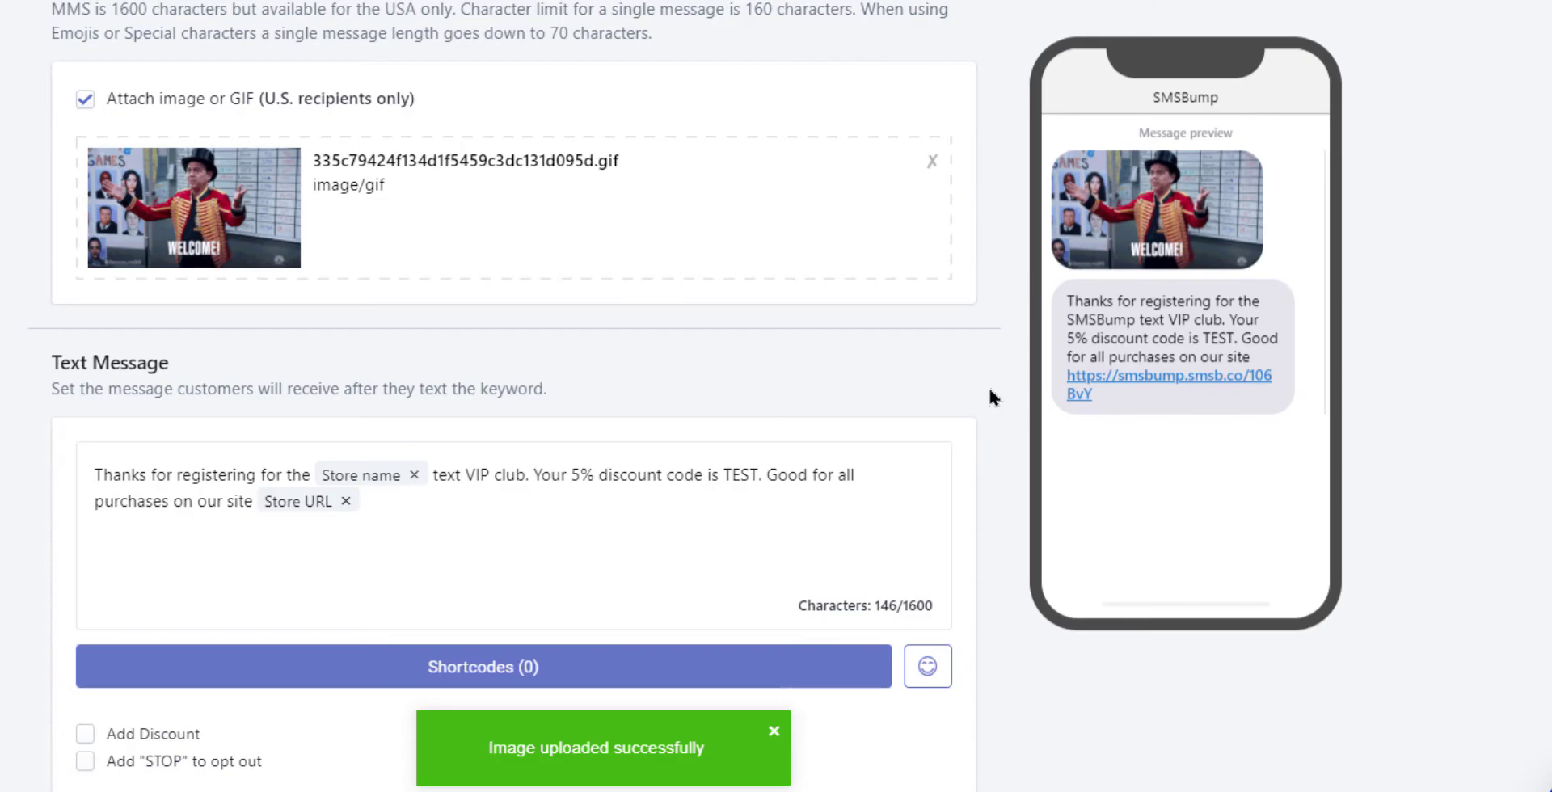
# Remove the Store URL shortcode from the end of the text message.
pyautogui.scroll(-3, 993, 396)
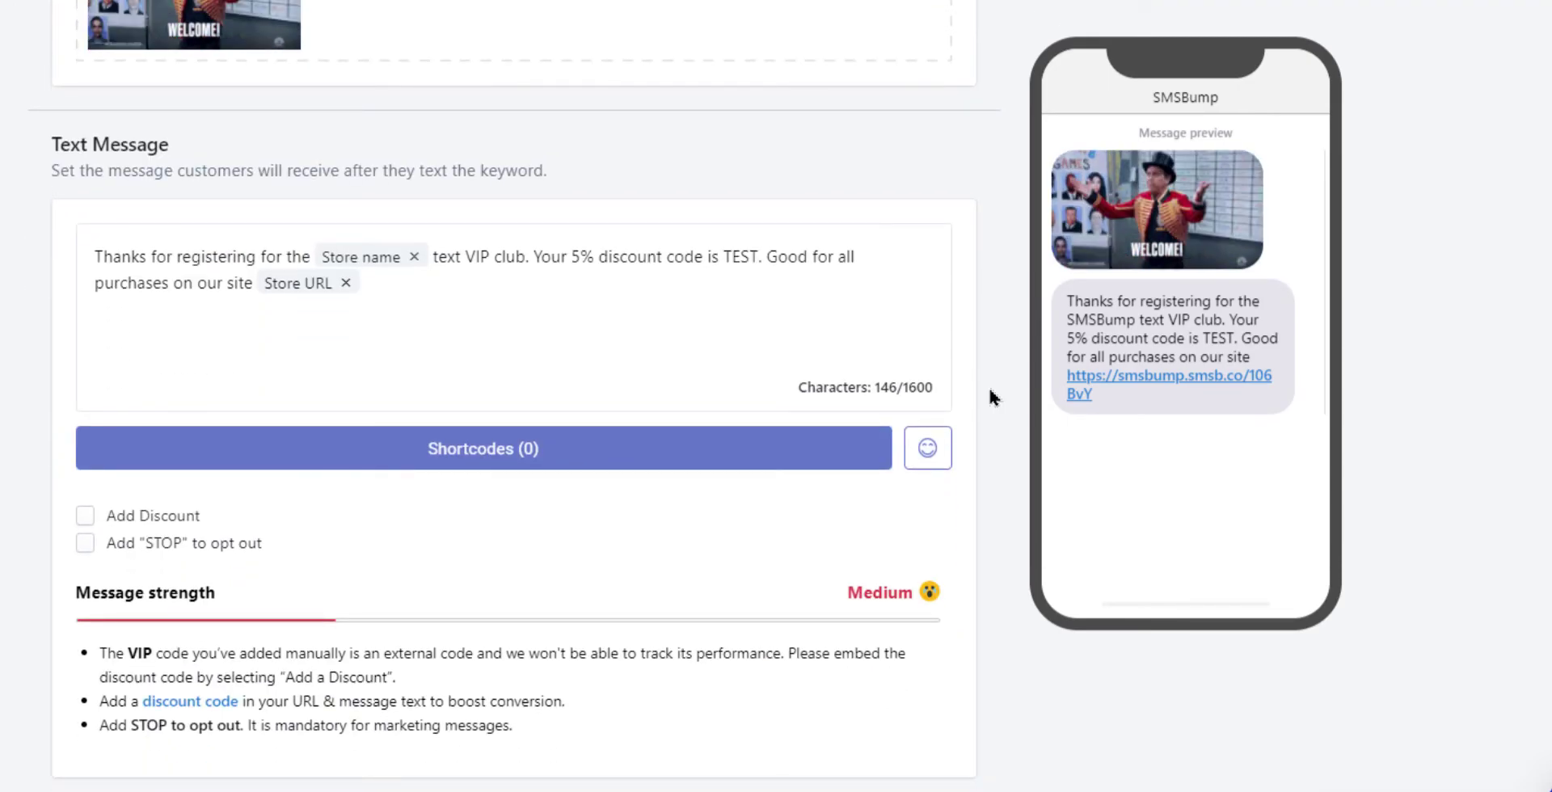
pyautogui.scroll(-1, 994, 396)
pyautogui.scroll(-1, 994, 396)
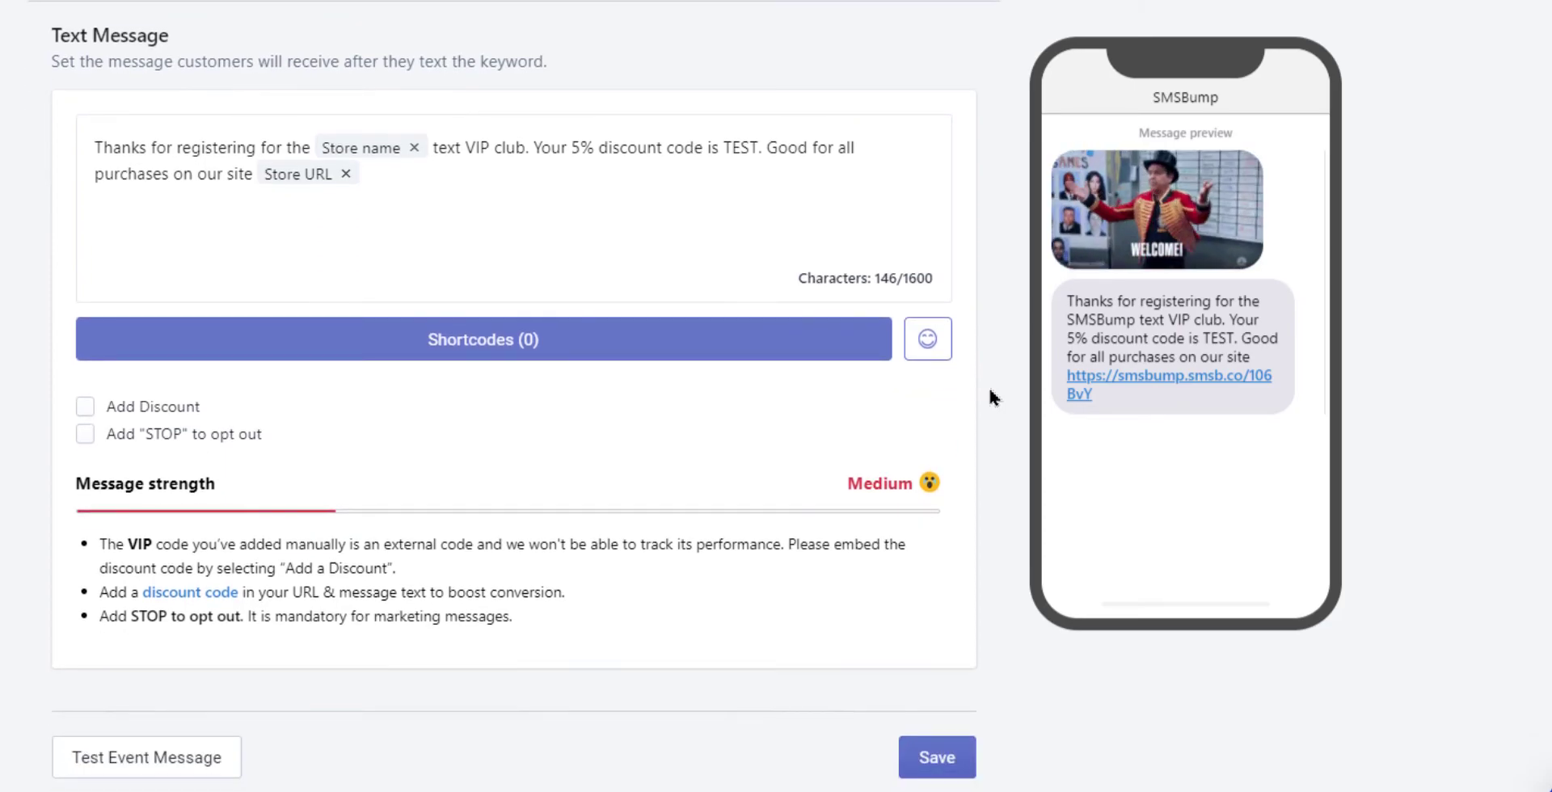
pyautogui.click(678, 220)
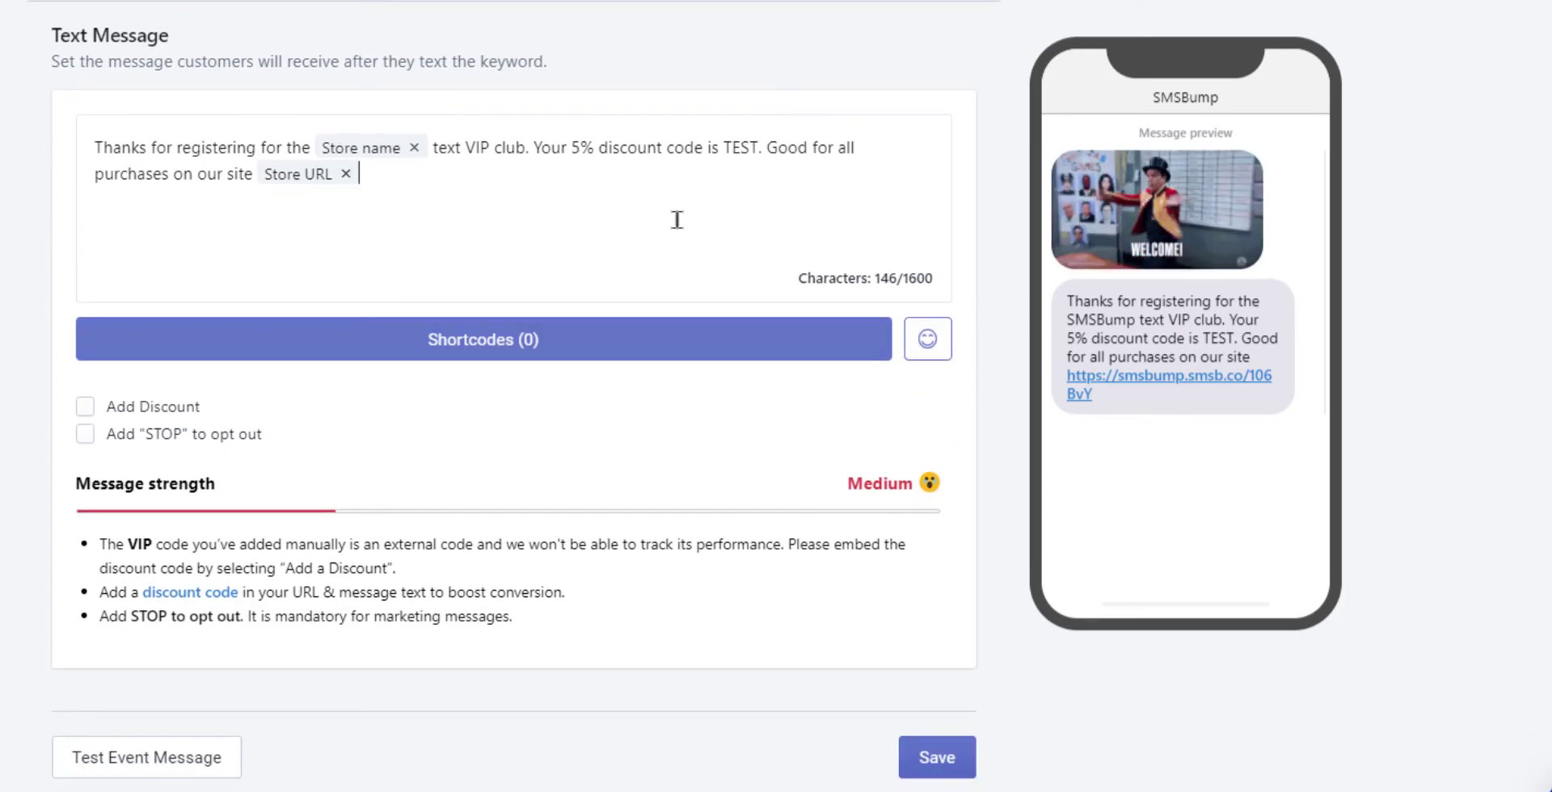
pyautogui.click(346, 174)
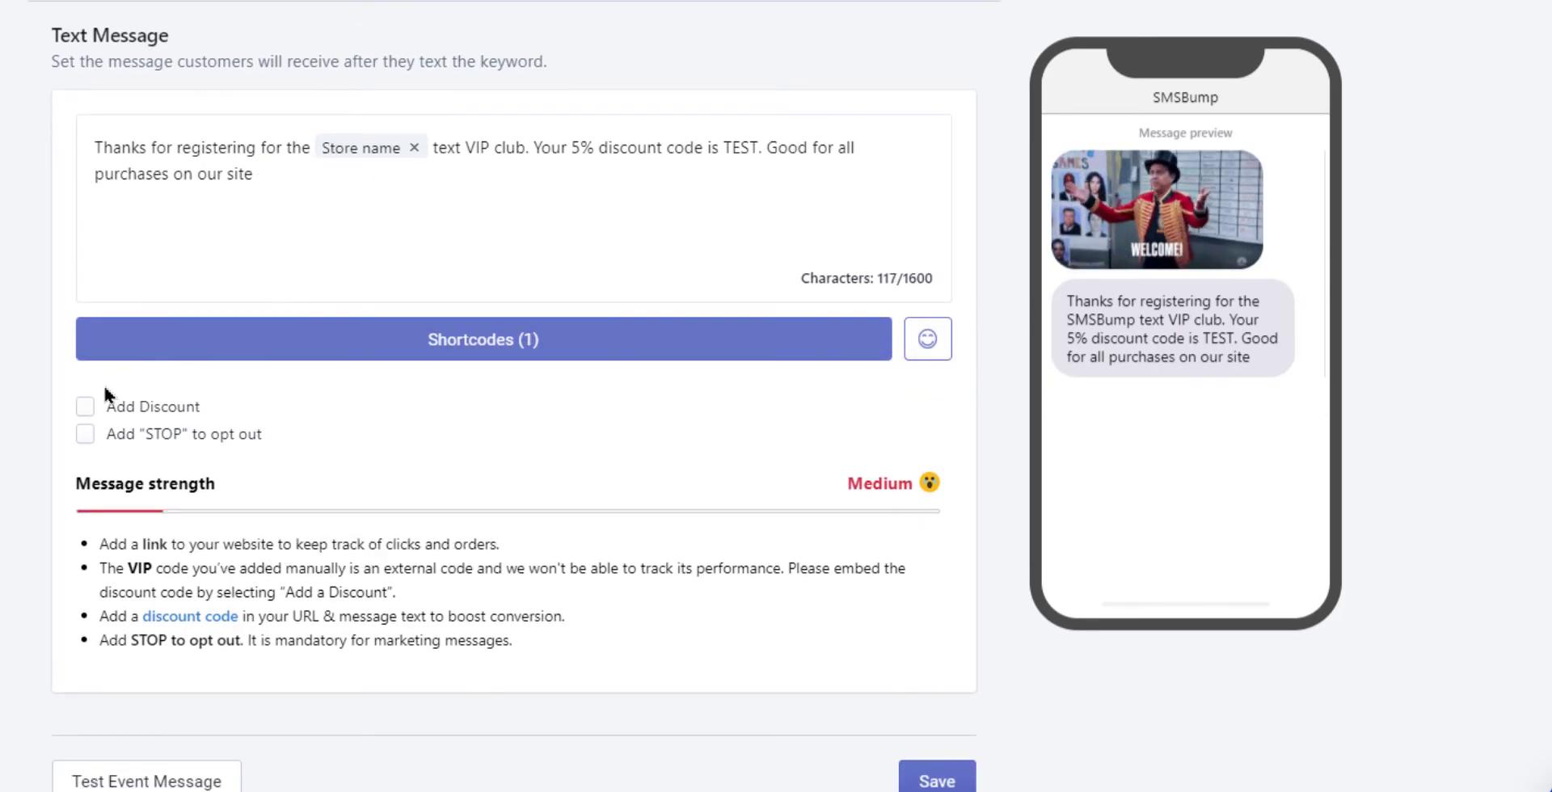
# Add a unique-per-client percentage discount of 5 to the text message, with the discount code embedded in a link.
pyautogui.click(85, 407)
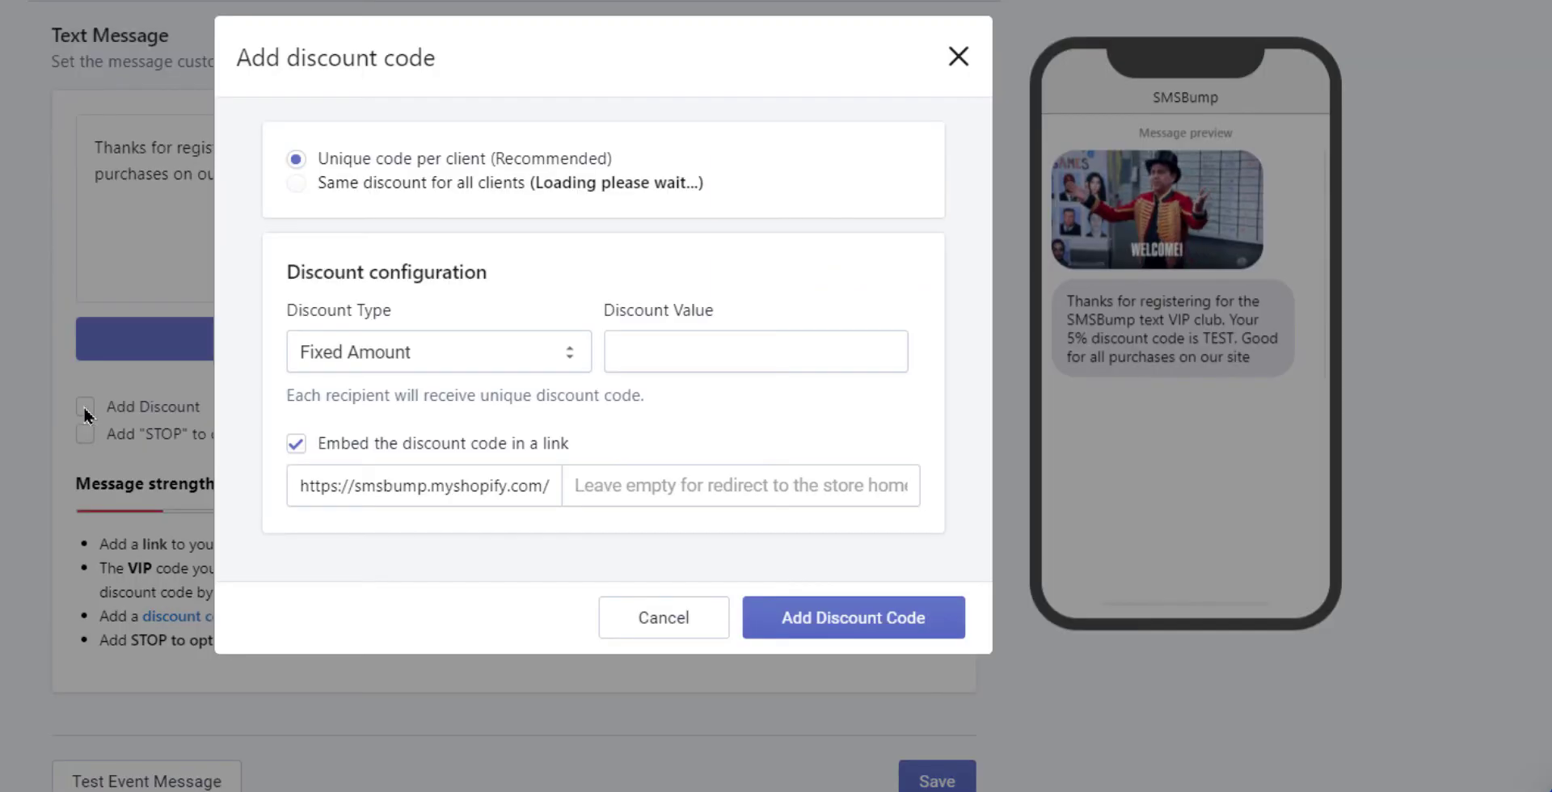
pyautogui.click(509, 340)
pyautogui.click(509, 409)
pyautogui.click(738, 353)
pyautogui.write('5')
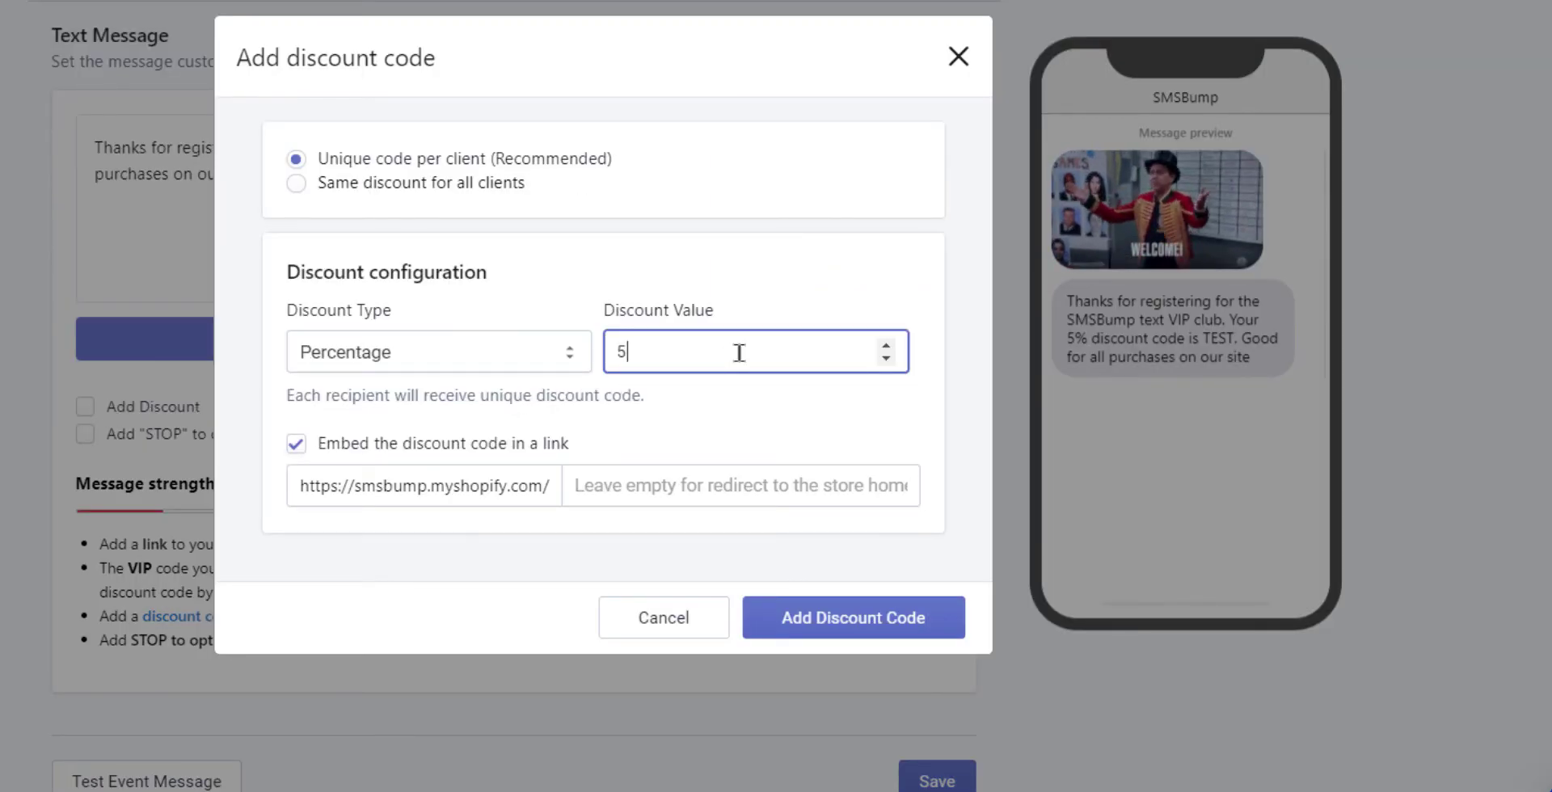
pyautogui.click(880, 627)
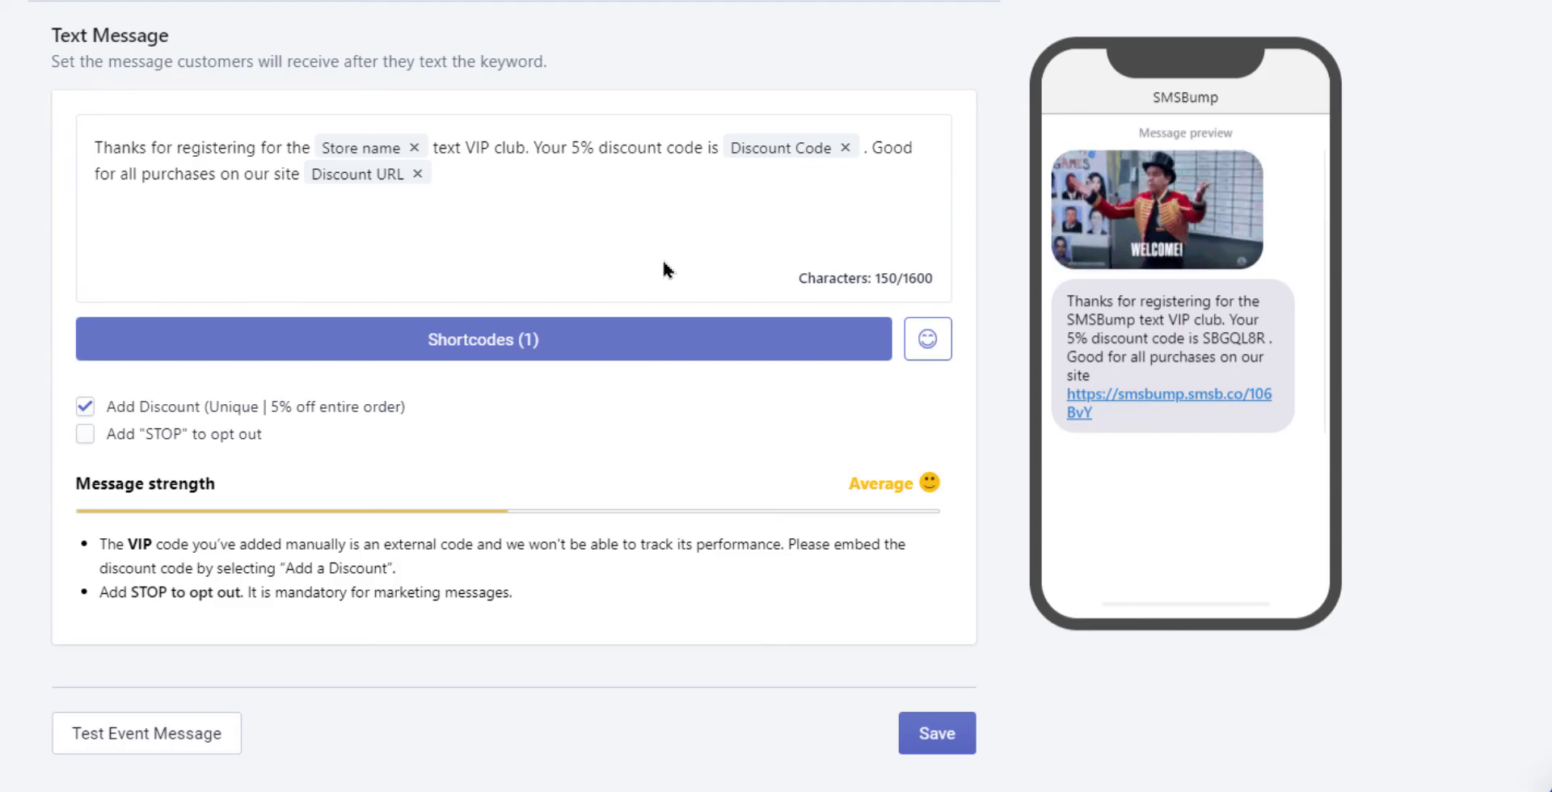
# Add a line break at the end of the text message and include the "STOP" to opt out text.
pyautogui.click(689, 214)
pyautogui.press('Return')
pyautogui.click(85, 434)
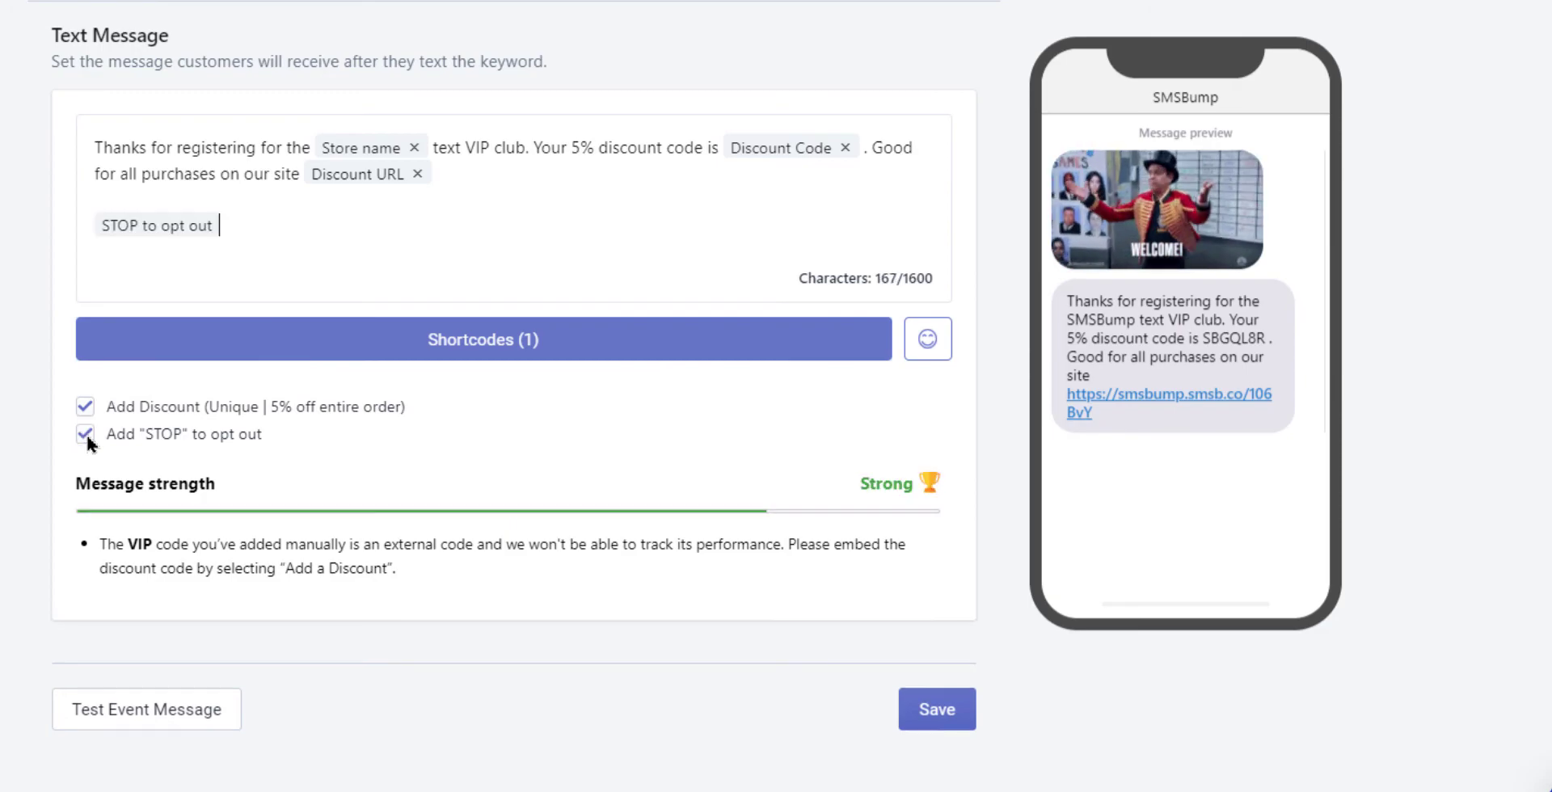
# Save the automation, review both message previews and accept the opt-out link change for non-US/Canada customers.
pyautogui.click(952, 726)
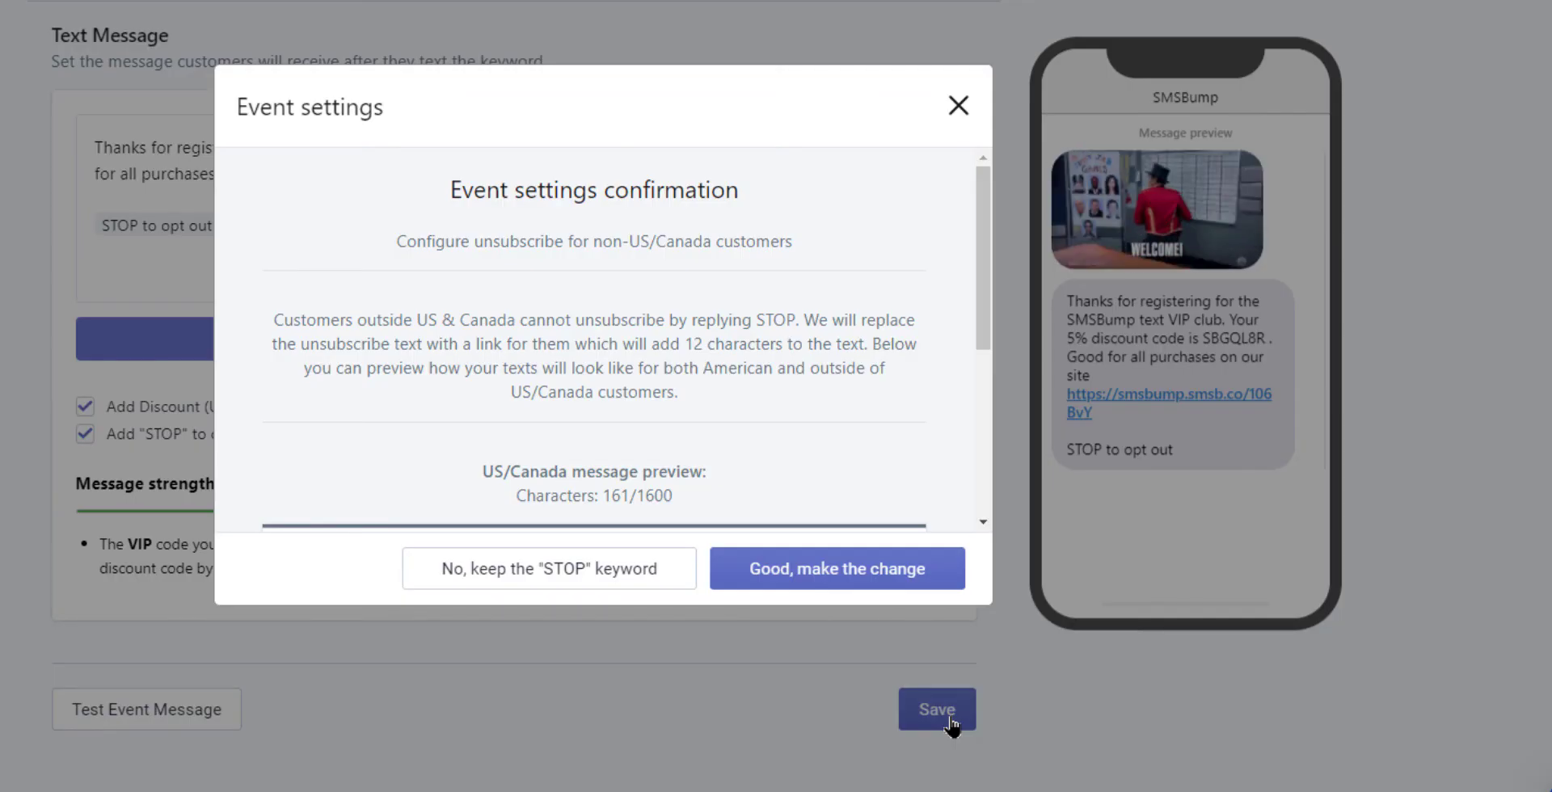
pyautogui.moveTo(984, 322); pyautogui.dragTo(1007, 489)
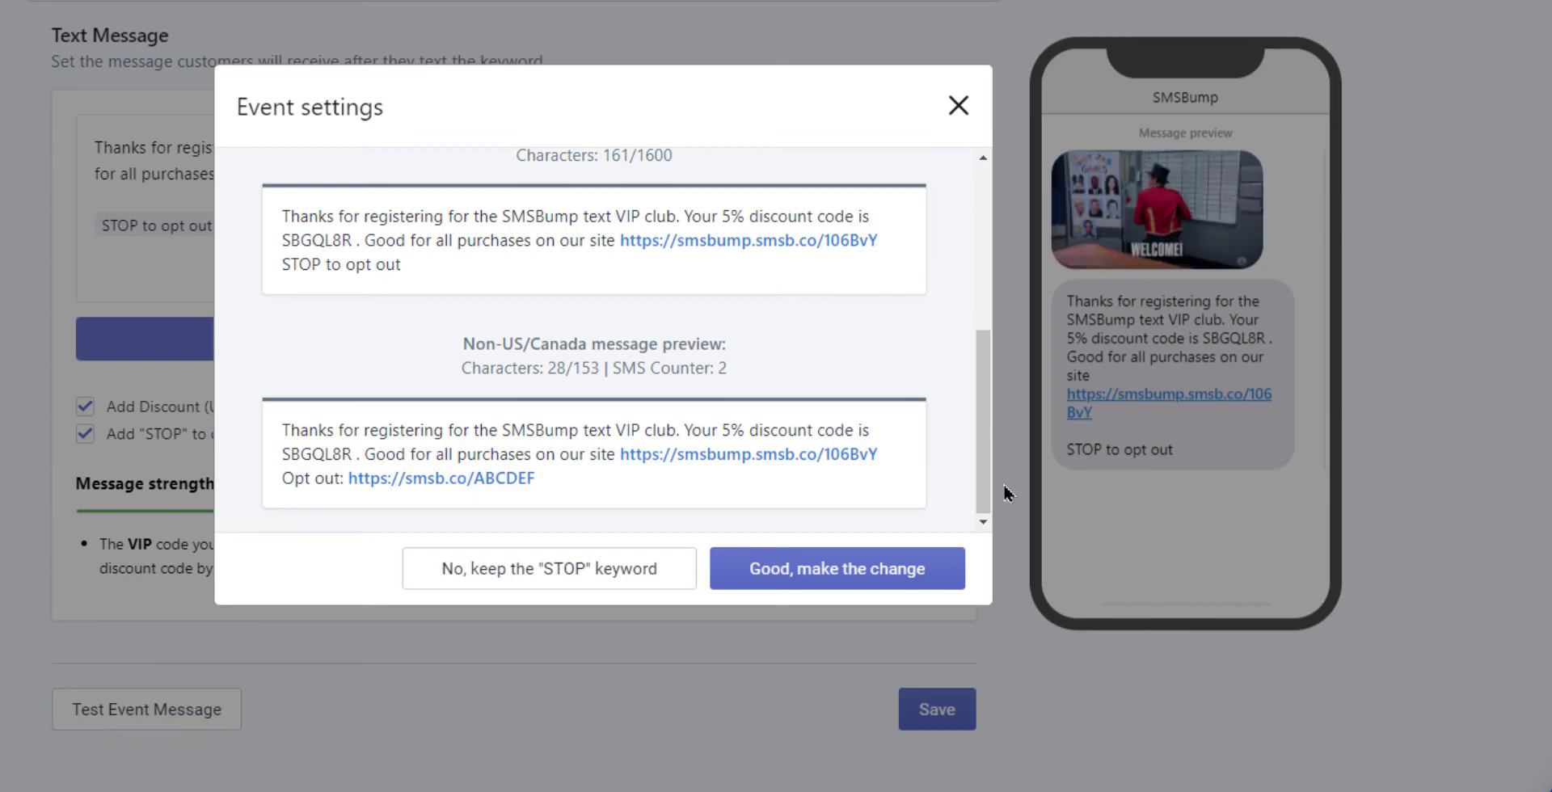
pyautogui.click(938, 575)
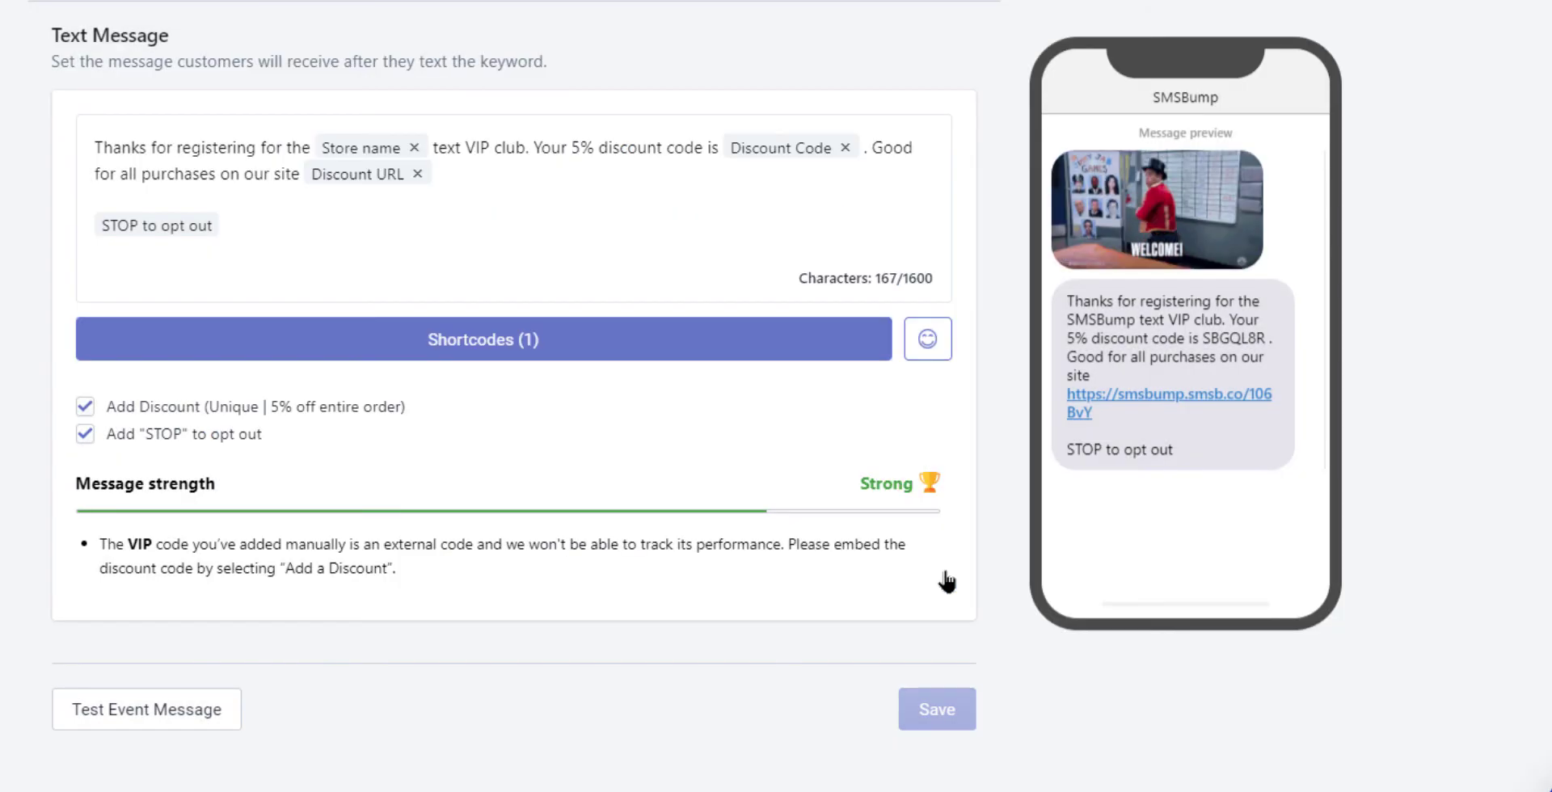